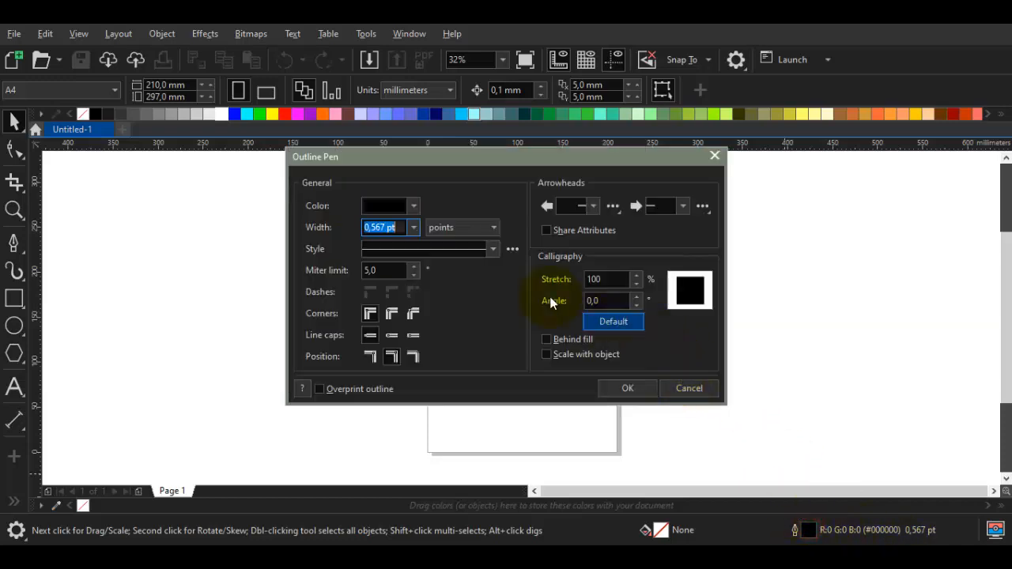
# Set the default outline to a width of 4.0 pt with round line caps
pyautogui.click(412, 228)
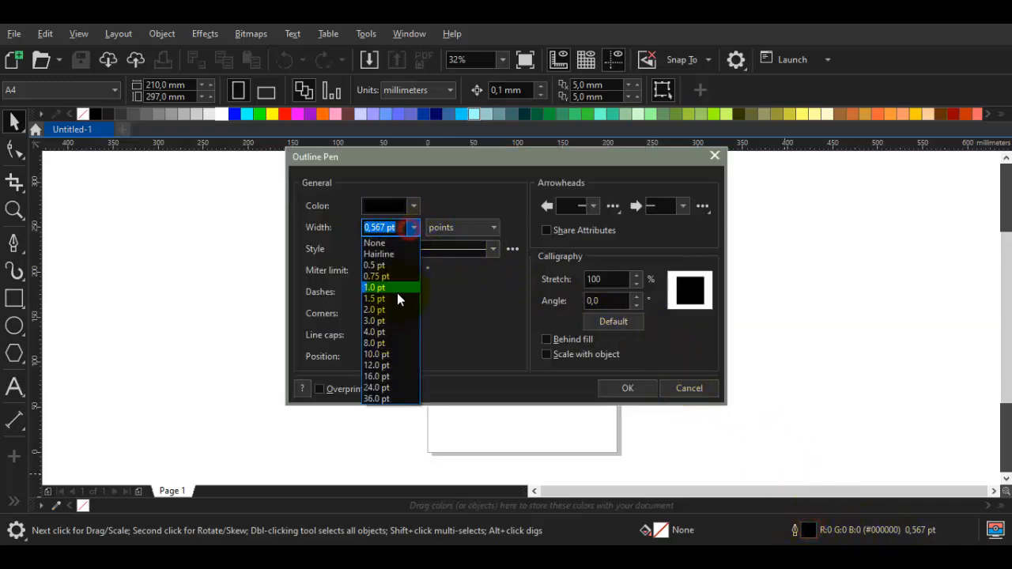
pyautogui.click(372, 332)
pyautogui.click(392, 336)
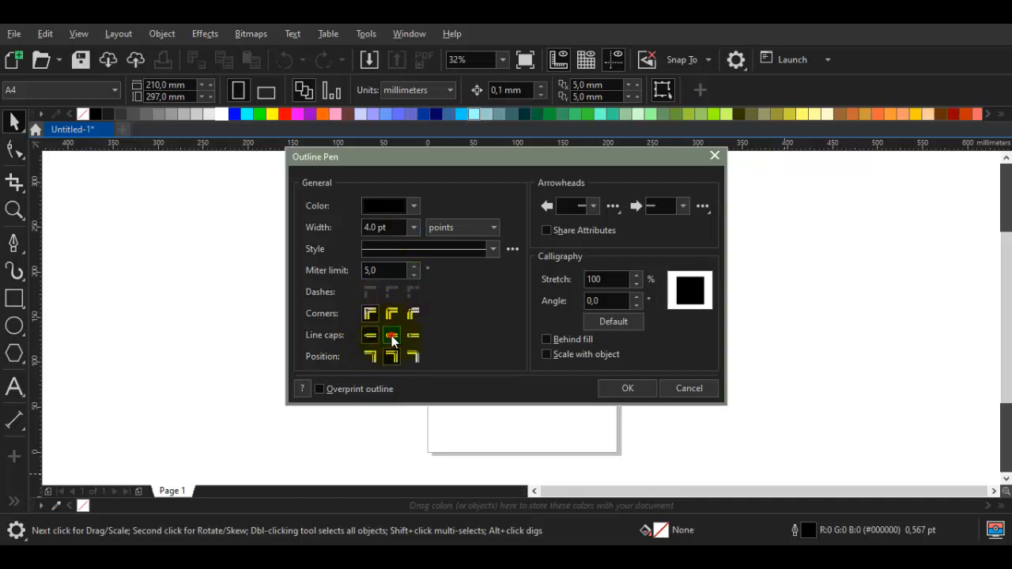
pyautogui.click(625, 388)
# Draw a rectangle about 29 mm wide and 58 mm high and round all its corners to a radius of about 7.4 mm
pyautogui.scroll(5, 546, 340)
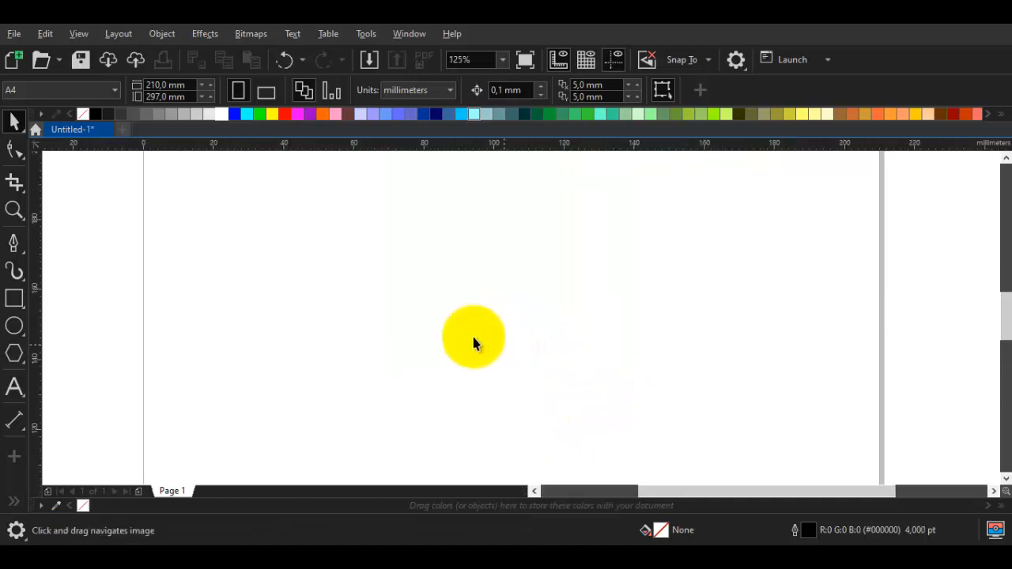
pyautogui.click(18, 298)
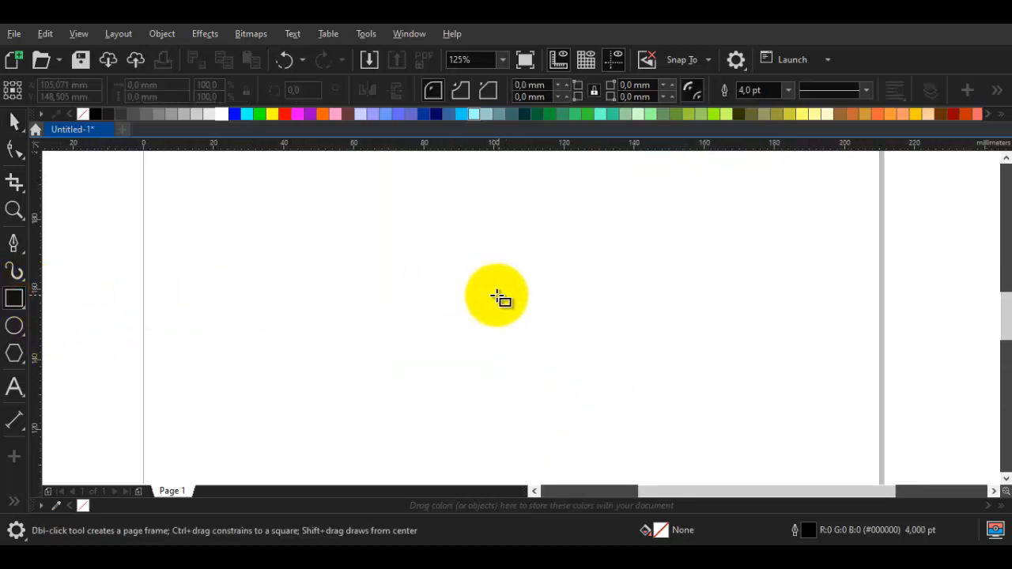
pyautogui.moveTo(394, 219); pyautogui.dragTo(497, 423)
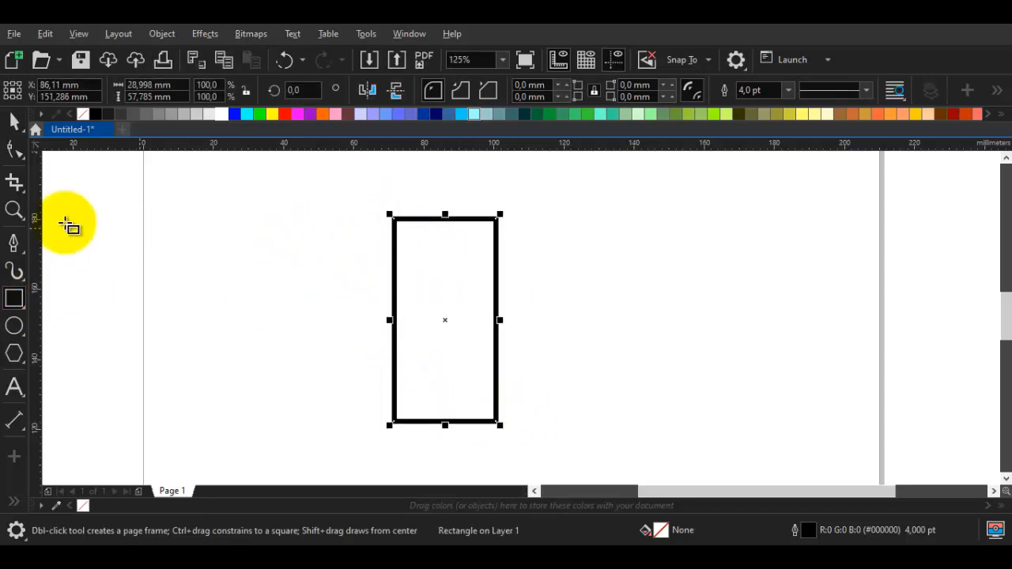
pyautogui.click(16, 152)
pyautogui.moveTo(399, 223); pyautogui.dragTo(420, 231)
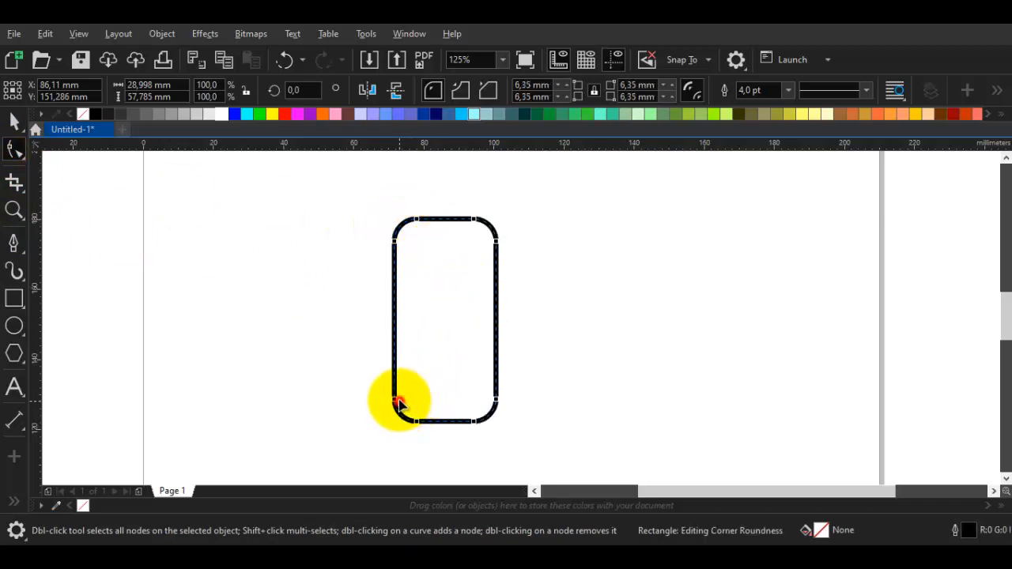
pyautogui.moveTo(393, 392); pyautogui.dragTo(496, 284)
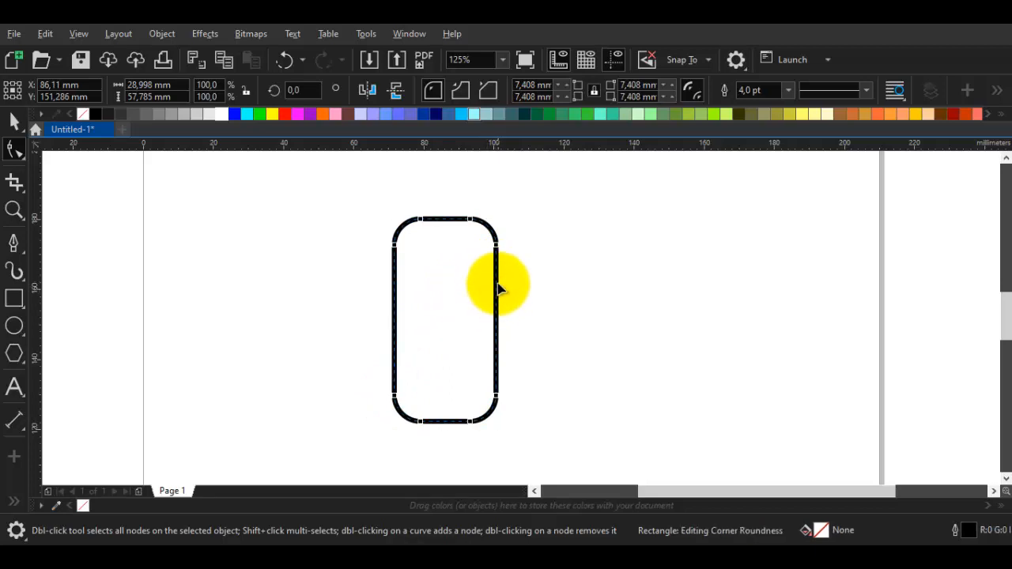
# Convert the rounded rectangle to curves
pyautogui.press('space')
pyautogui.rightClick(497, 287)
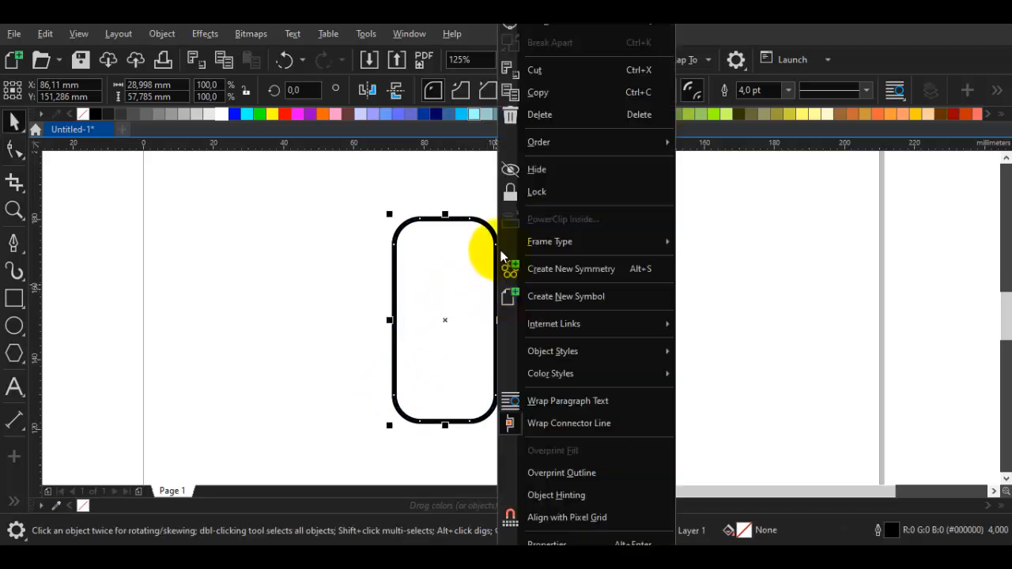
pyautogui.click(414, 309)
pyautogui.rightClick(457, 257)
pyautogui.click(532, 28)
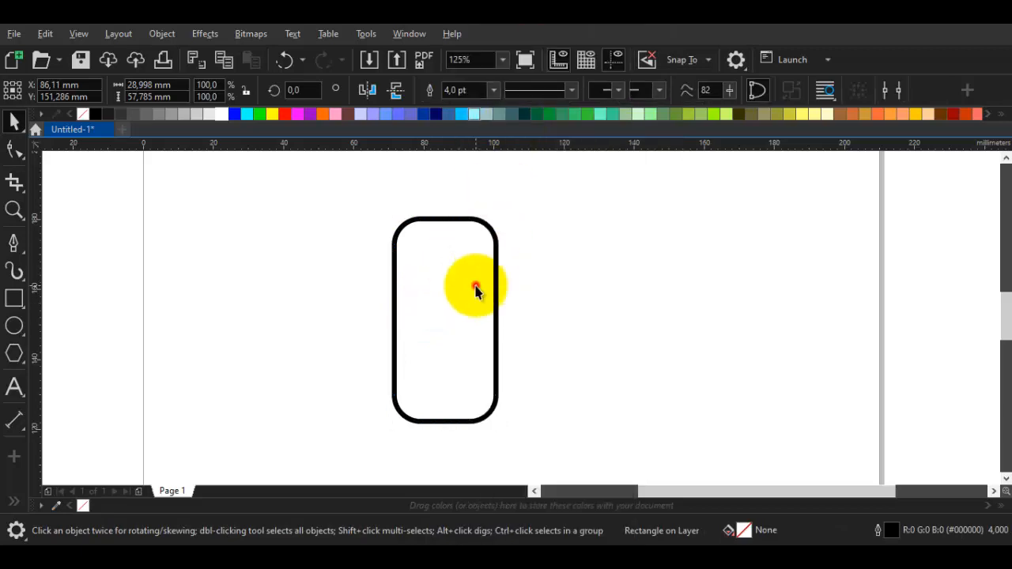
# Reshape the upper-right corner into a long slope by lowering its side node about 15 mm and removing the adjacent top node
pyautogui.doubleClick(475, 286)
pyautogui.moveTo(496, 244); pyautogui.dragTo(496, 298)
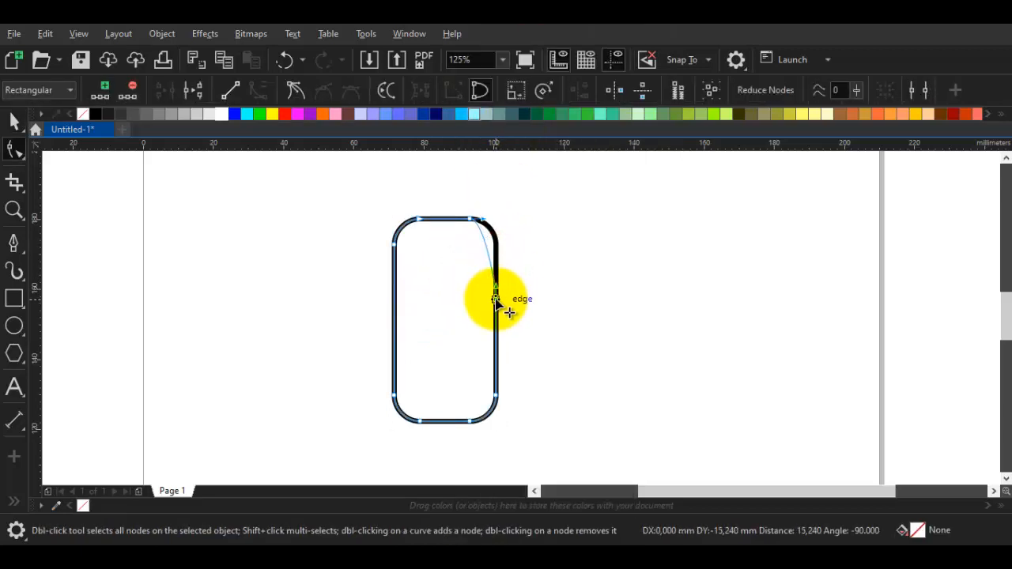
pyautogui.moveTo(476, 226); pyautogui.dragTo(497, 283)
pyautogui.click(419, 218)
pyautogui.press('space')
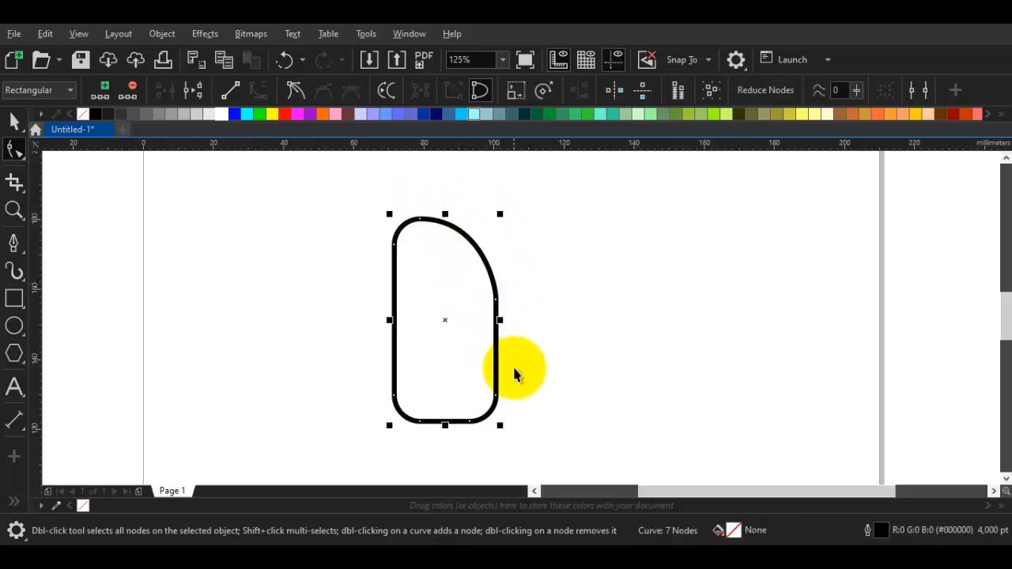
# Narrow the shape to about 21.6 mm and flatten its sloped edge by shortening the top node's curve handle
pyautogui.moveTo(483, 320); pyautogui.dragTo(476, 319)
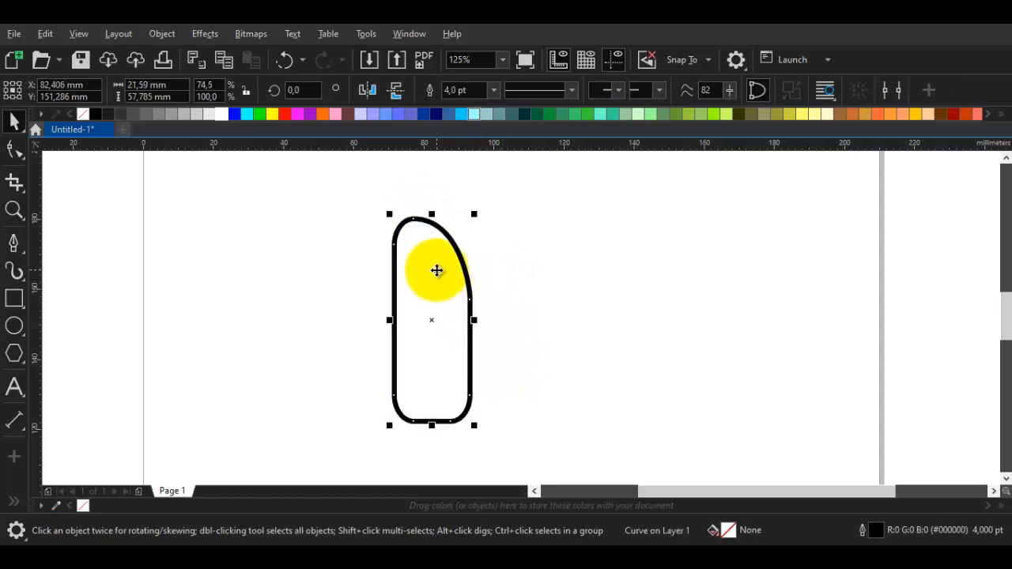
pyautogui.doubleClick(437, 270)
pyautogui.scroll(1, 403, 223)
pyautogui.click(420, 220)
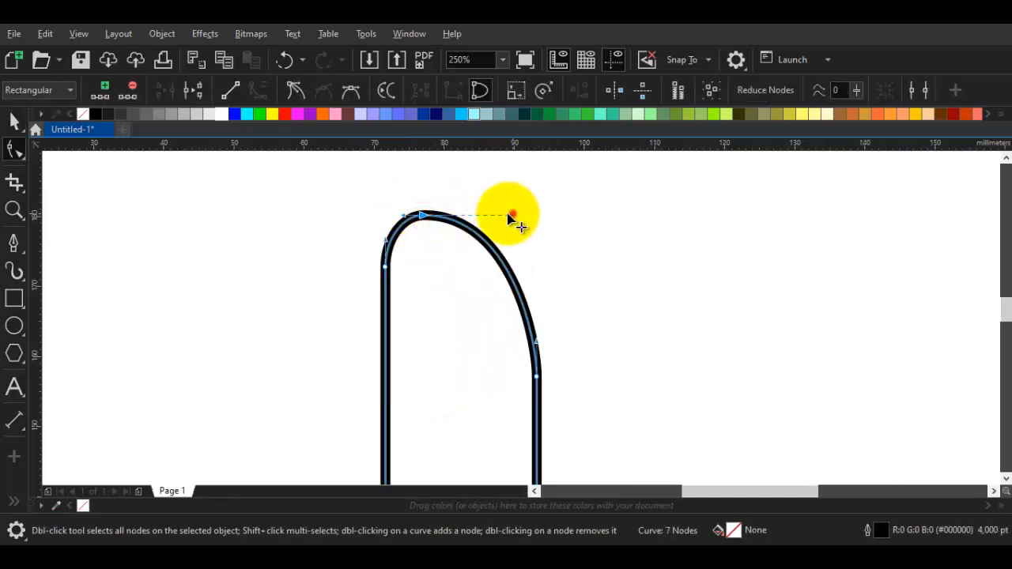
pyautogui.moveTo(513, 214); pyautogui.dragTo(475, 226)
pyautogui.scroll(-2, 473, 223)
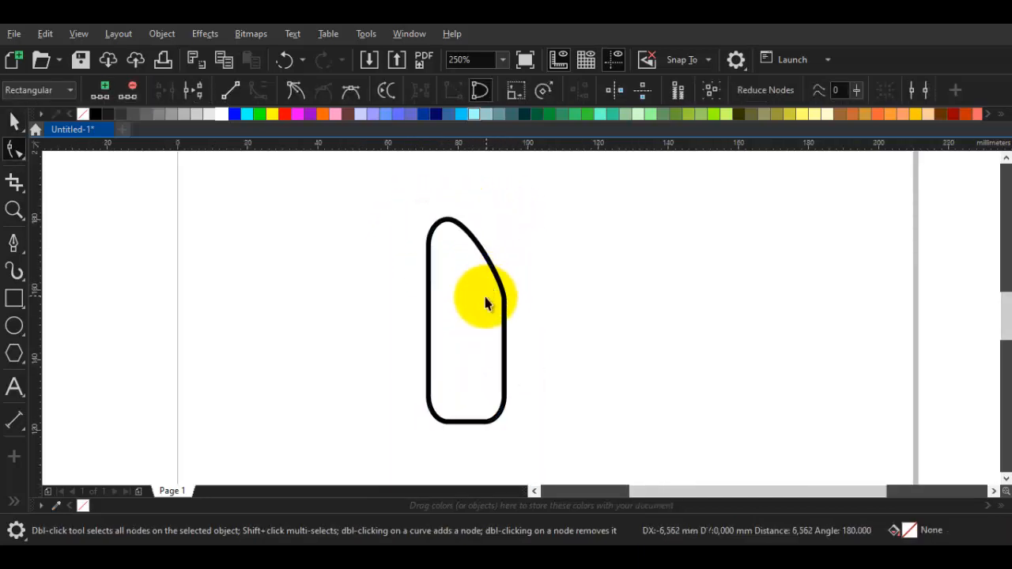
# Create a mirrored copy of the shape overlapping it on the right and send the copy to the back of the layer
pyautogui.press('space')
pyautogui.moveTo(508, 322); pyautogui.dragTo(481, 315)
pyautogui.rightClick(452, 320)
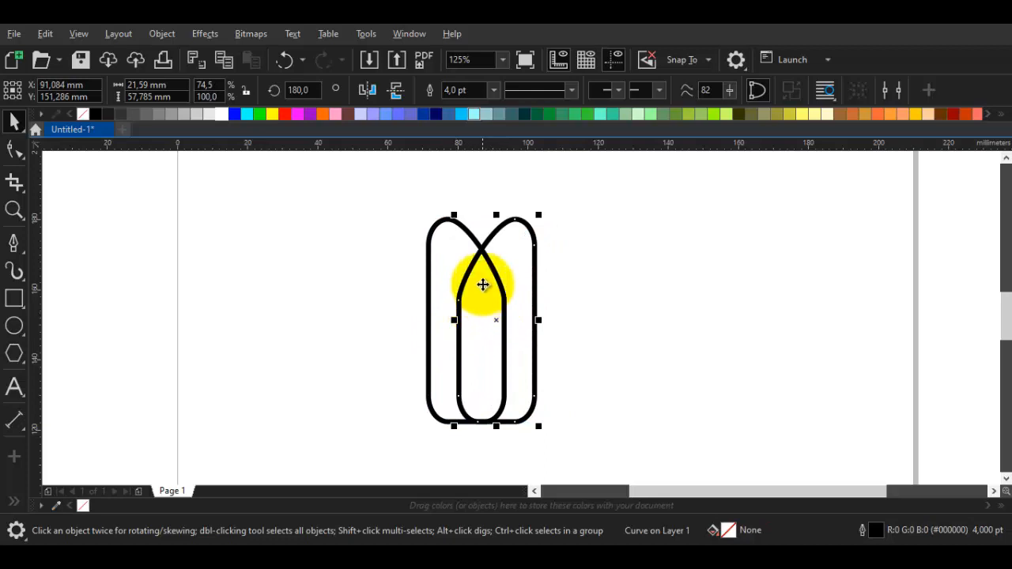
pyautogui.rightClick(507, 228)
pyautogui.moveTo(557, 143)
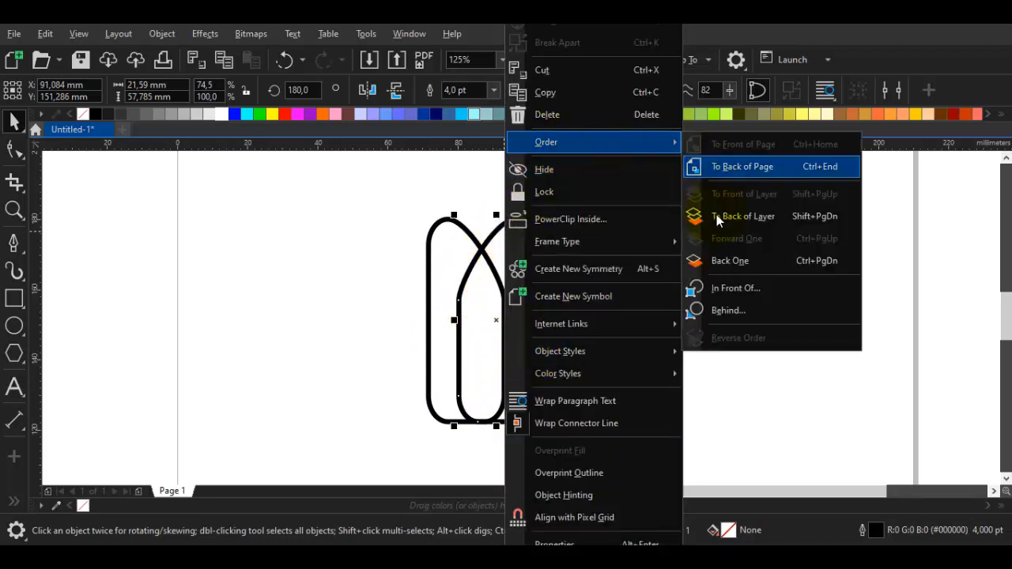
pyautogui.click(734, 213)
pyautogui.click(664, 228)
# Fill the mirrored copy with golden brown (#CC9933)
pyautogui.click(486, 263)
pyautogui.scroll(3, 486, 263)
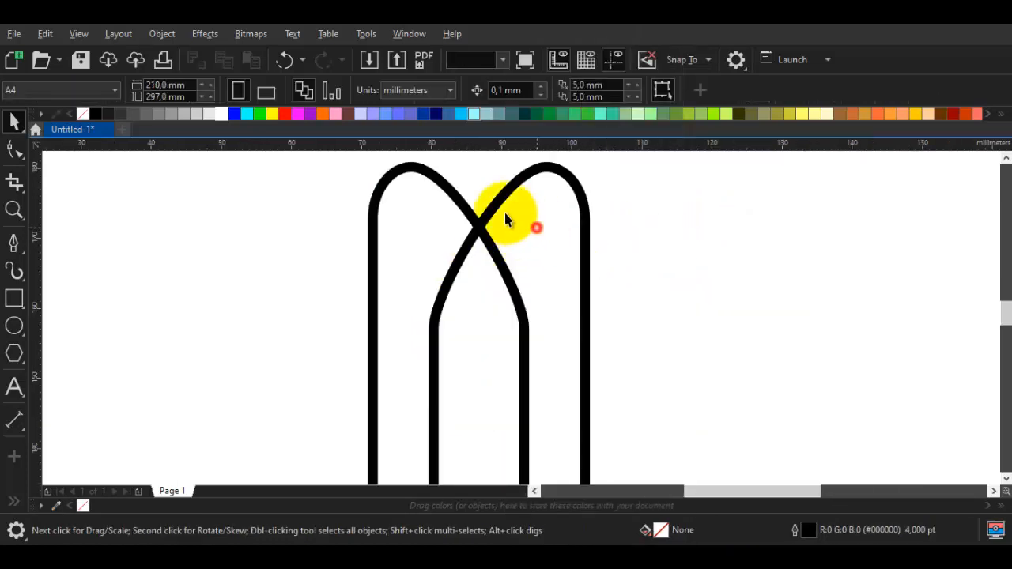
pyautogui.click(864, 113)
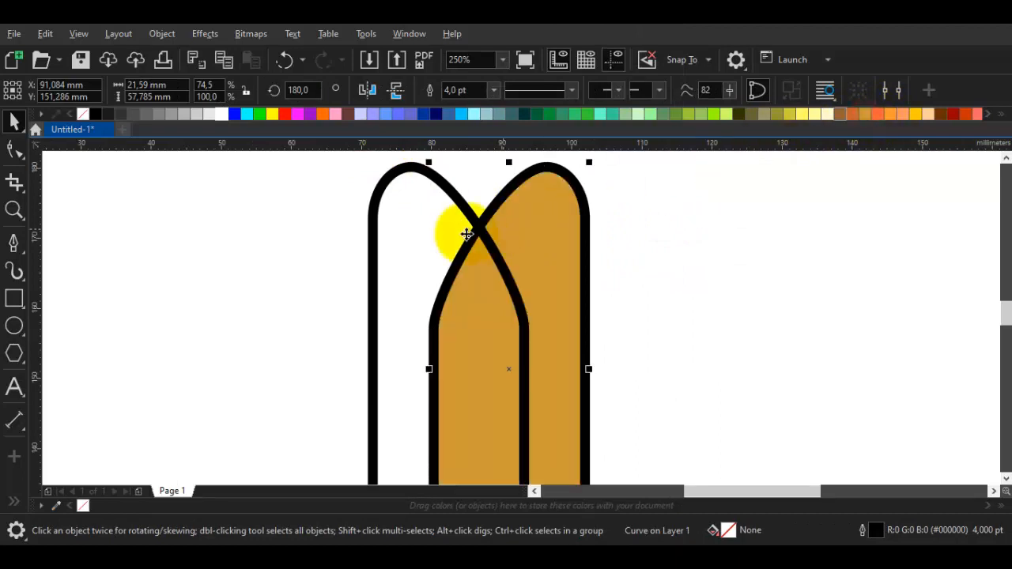
# Fill the original left shape with orange (#FF6633)
pyautogui.click(466, 229)
pyautogui.click(879, 114)
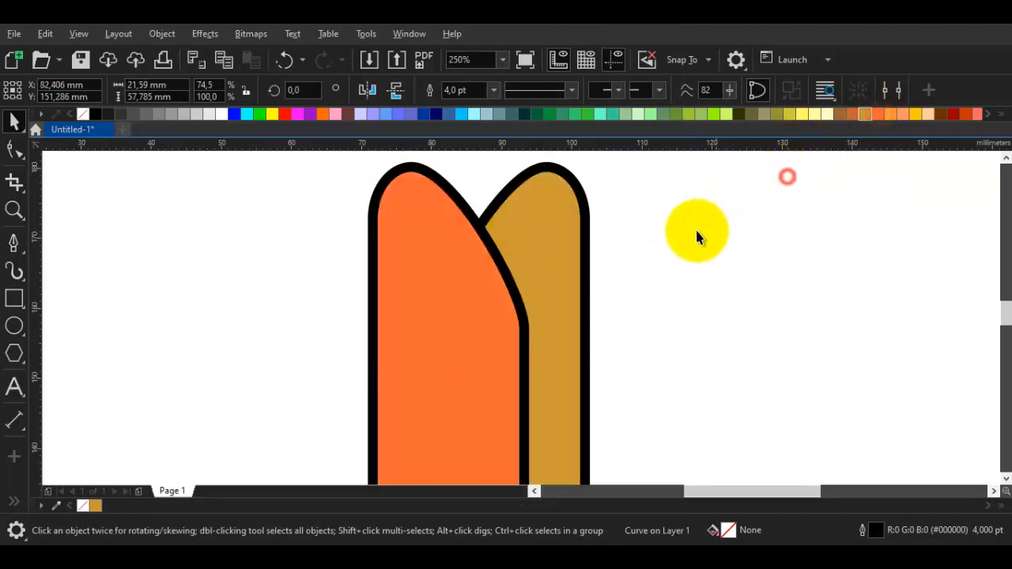
pyautogui.scroll(-2, 588, 283)
pyautogui.click(593, 262)
pyautogui.scroll(2, 583, 264)
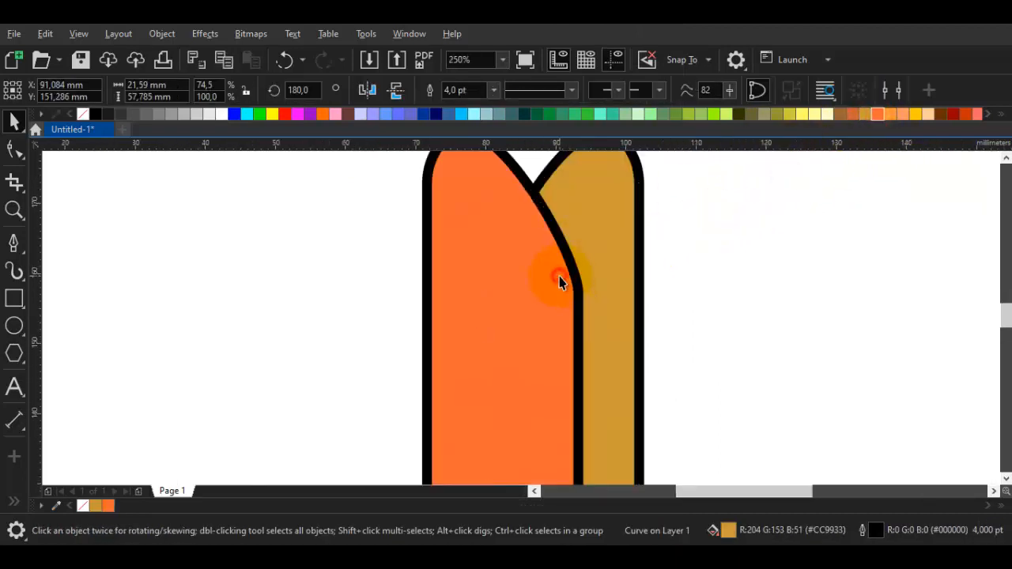
# Straighten the orange shape's slope by shortening the top node's handle and lowering the slope's end node about 6.6 mm
pyautogui.click(558, 280)
pyautogui.scroll(-2, 559, 280)
pyautogui.press('F10')
pyautogui.scroll(2, 515, 209)
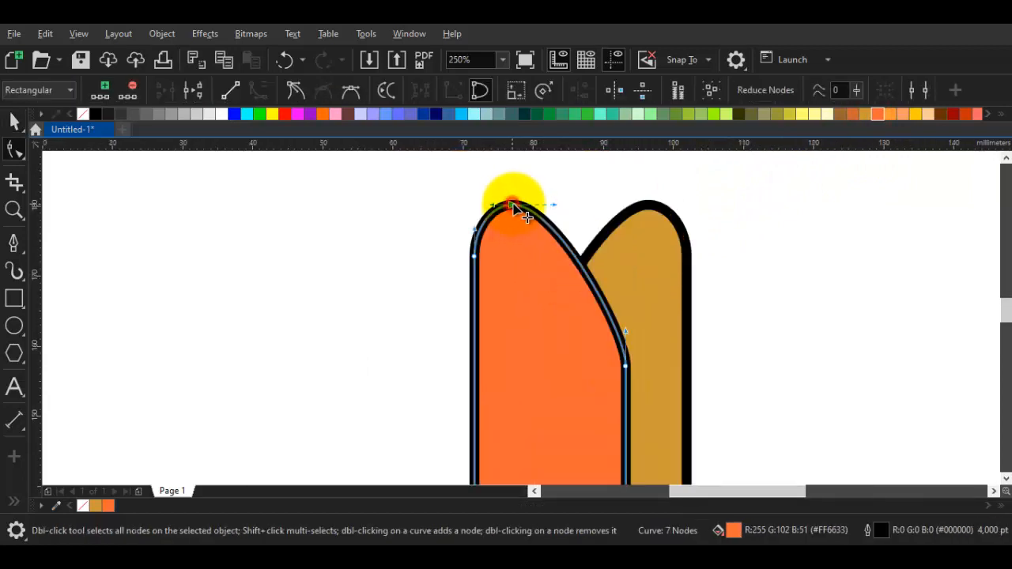
pyautogui.moveTo(553, 206); pyautogui.dragTo(511, 204)
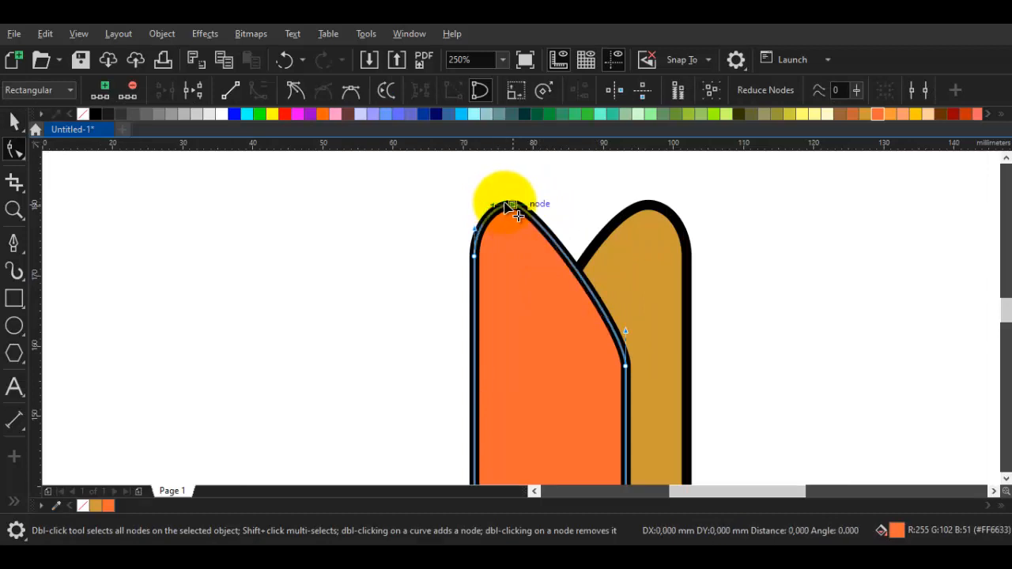
pyautogui.click(627, 366)
pyautogui.moveTo(625, 372); pyautogui.dragTo(621, 414)
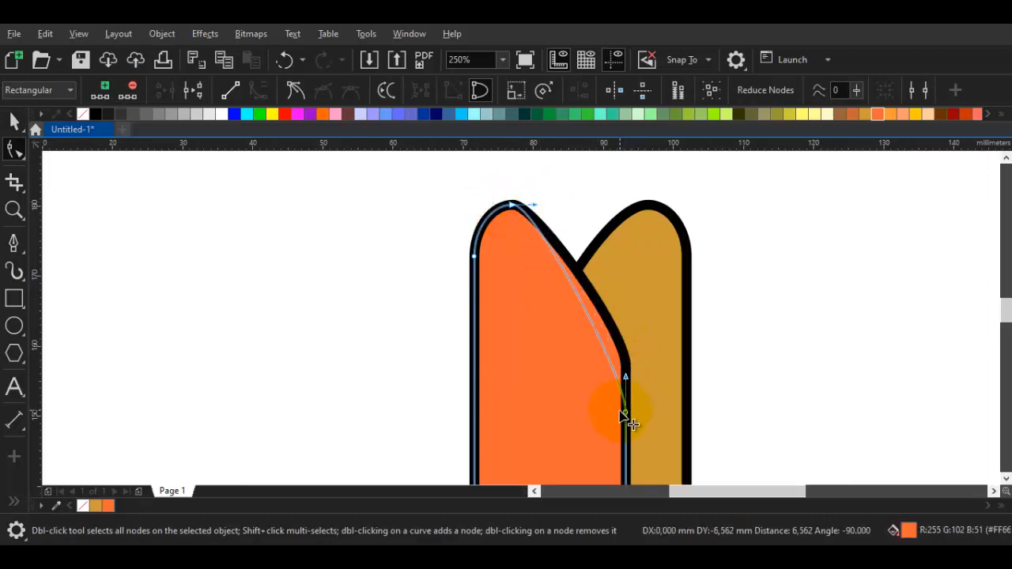
# Delete the golden-brown mirrored copy
pyautogui.click(655, 301)
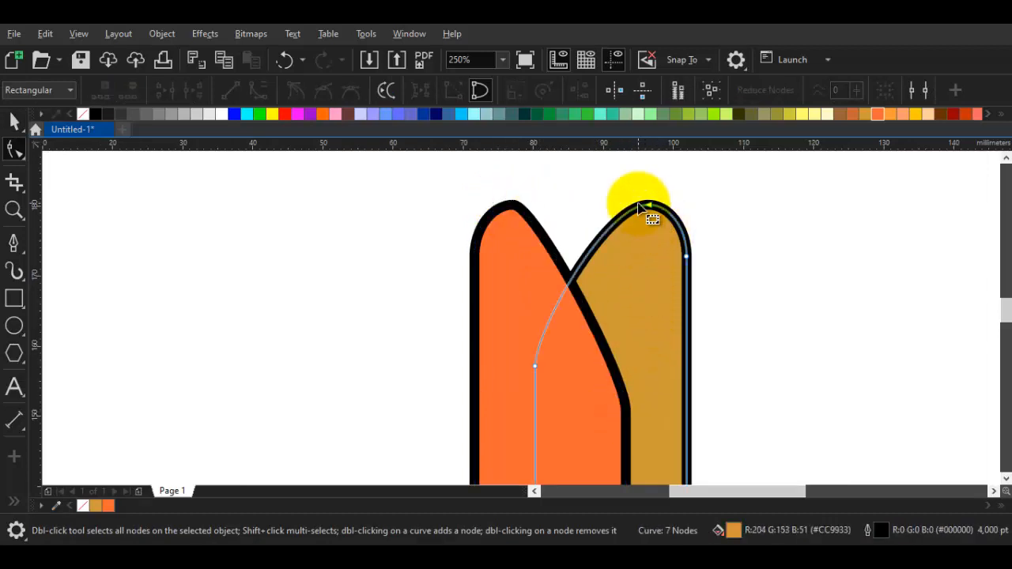
pyautogui.scroll(-2, 668, 261)
pyautogui.press('space')
pyautogui.press('Delete')
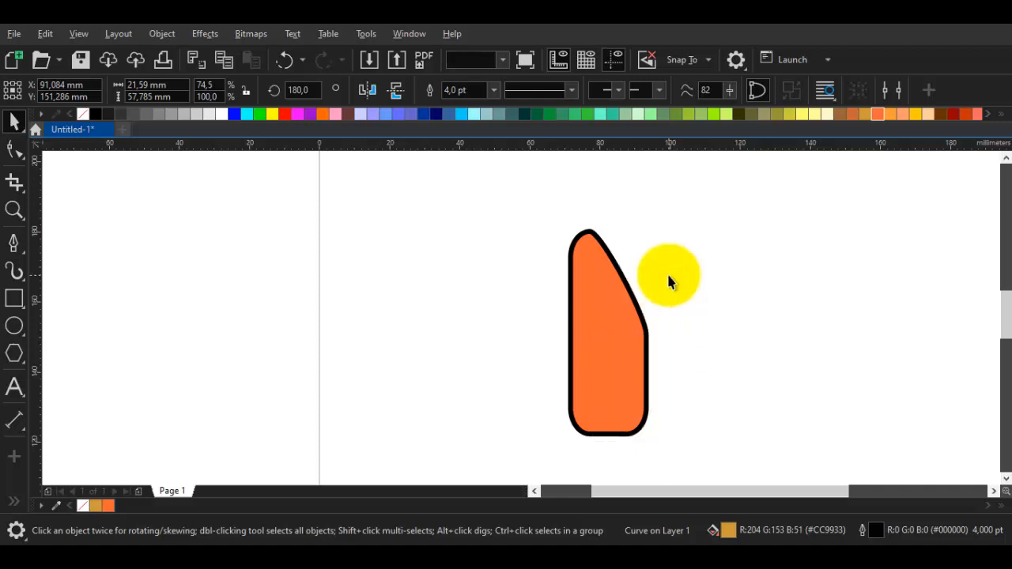
# Widen the orange shape to about 25.8 mm by moving its right-side nodes outward
pyautogui.click(629, 322)
pyautogui.press('F10')
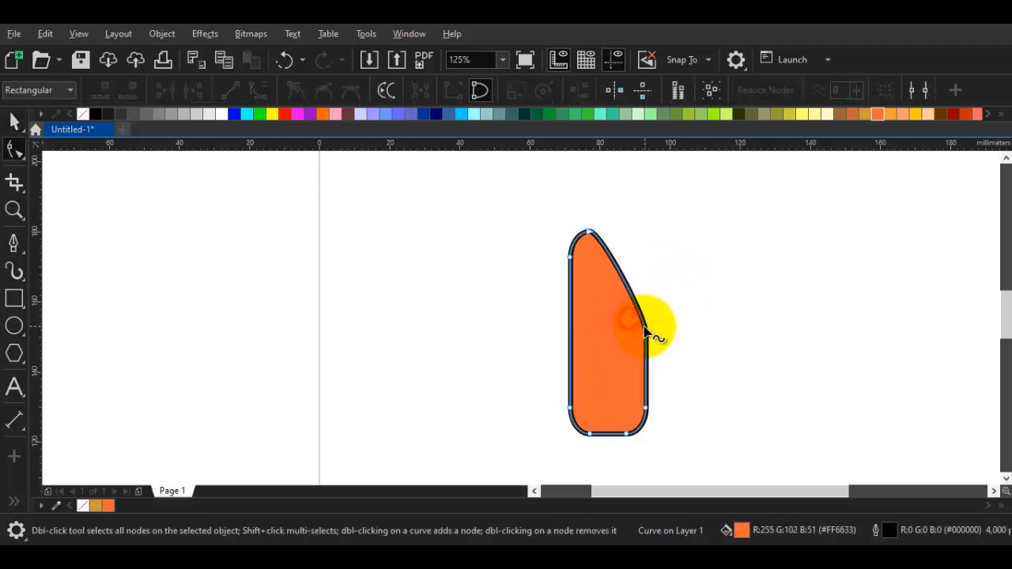
pyautogui.moveTo(631, 309); pyautogui.dragTo(679, 452)
pyautogui.moveTo(678, 287); pyautogui.dragTo(643, 435)
pyautogui.press('space')
pyautogui.click(714, 389)
# Create a mirrored copy of the orange shape that overlaps it on the right
pyautogui.click(629, 389)
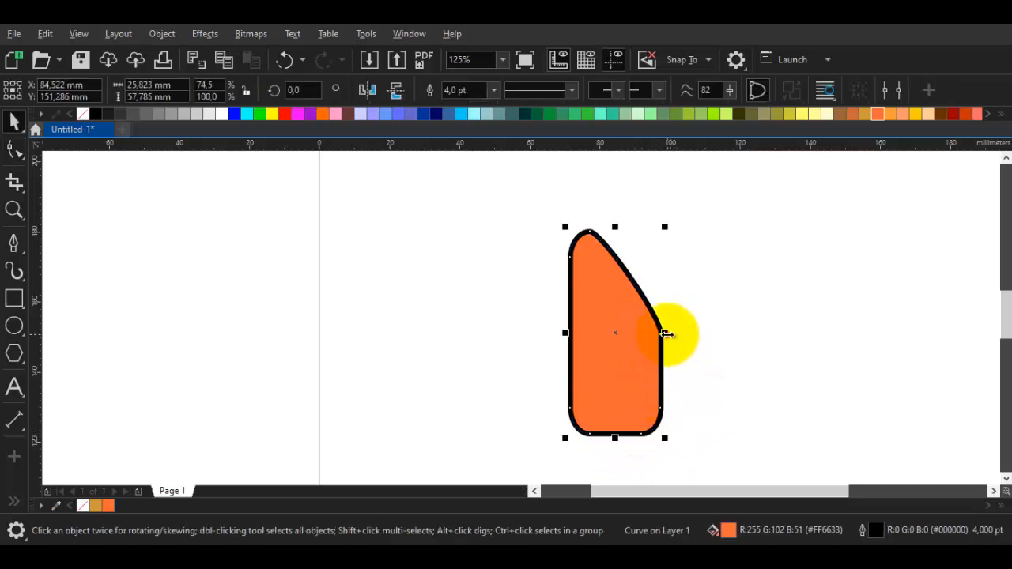
pyautogui.moveTo(667, 333); pyautogui.dragTo(640, 324)
pyautogui.click(752, 314)
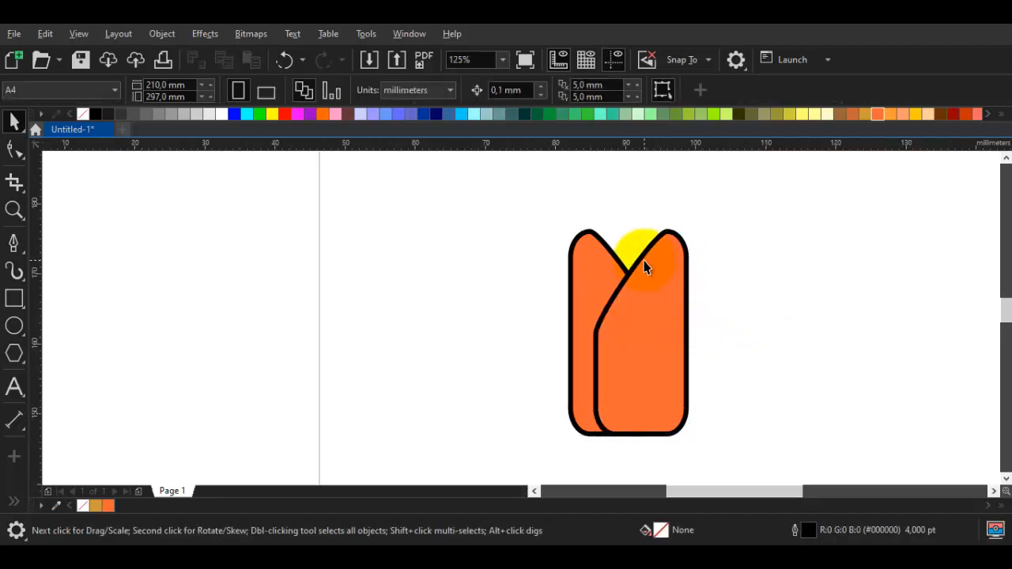
# Try to draw a scalloped curve across the gap between the two orange tips with the Pen tool
pyautogui.scroll(1, 645, 266)
pyautogui.moveTo(646, 264); pyautogui.dragTo(649, 324)
pyautogui.press('p')
pyautogui.scroll(1, 581, 299)
pyautogui.click(552, 359)
pyautogui.moveTo(536, 269); pyautogui.dragTo(536, 254)
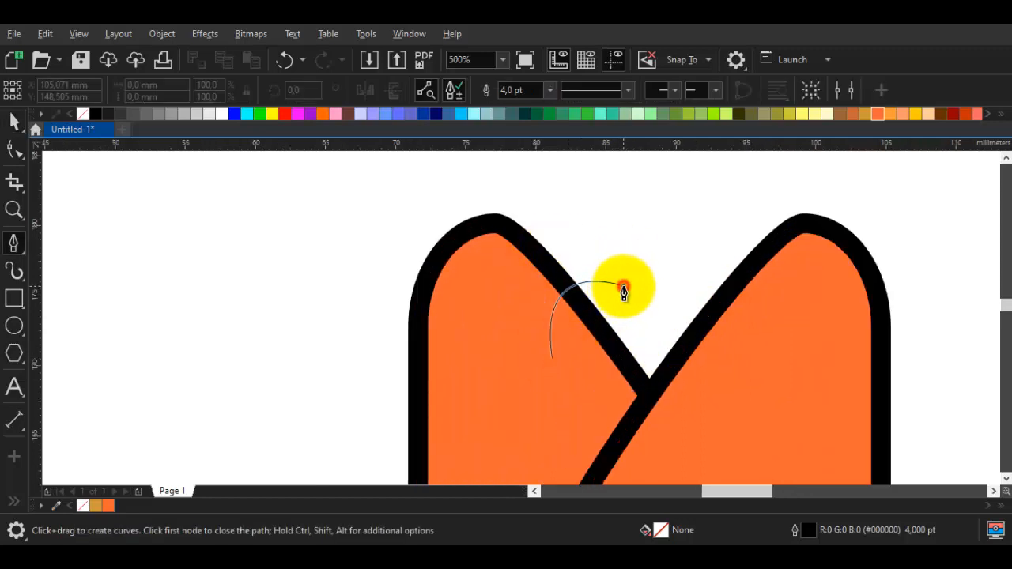
pyautogui.click(624, 288)
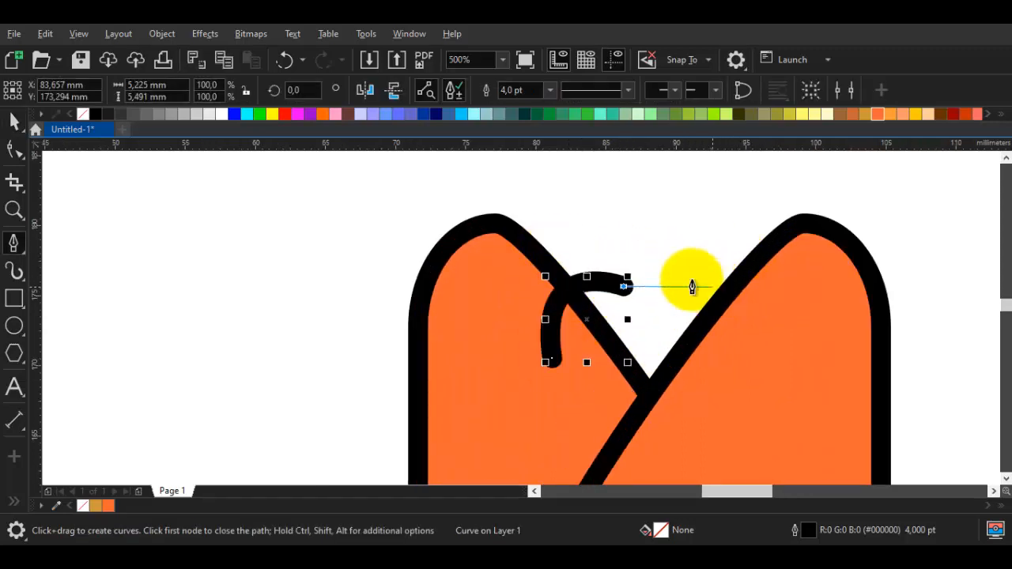
pyautogui.moveTo(674, 243); pyautogui.dragTo(707, 247)
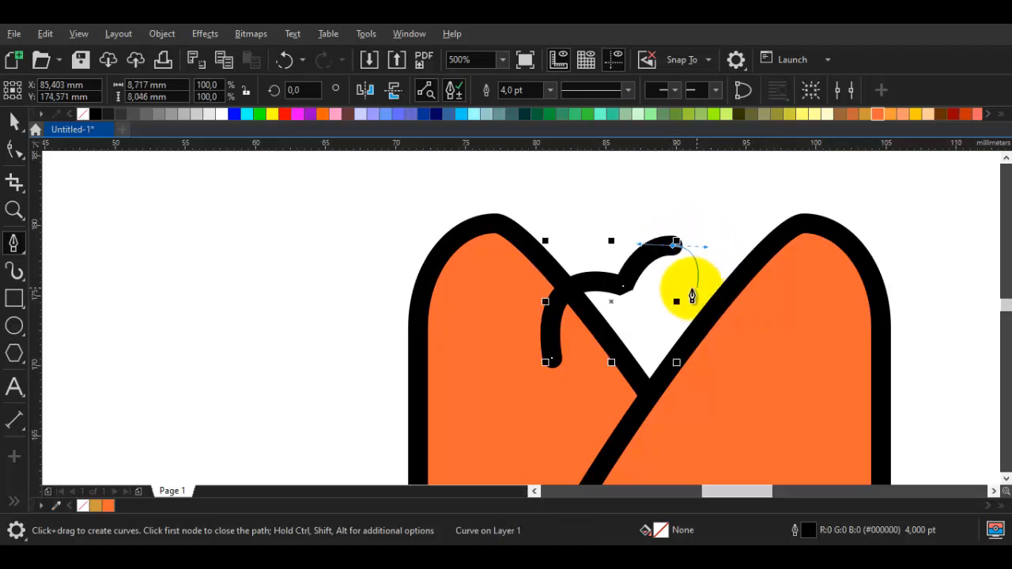
pyautogui.hotkey('ctrl', 'z')
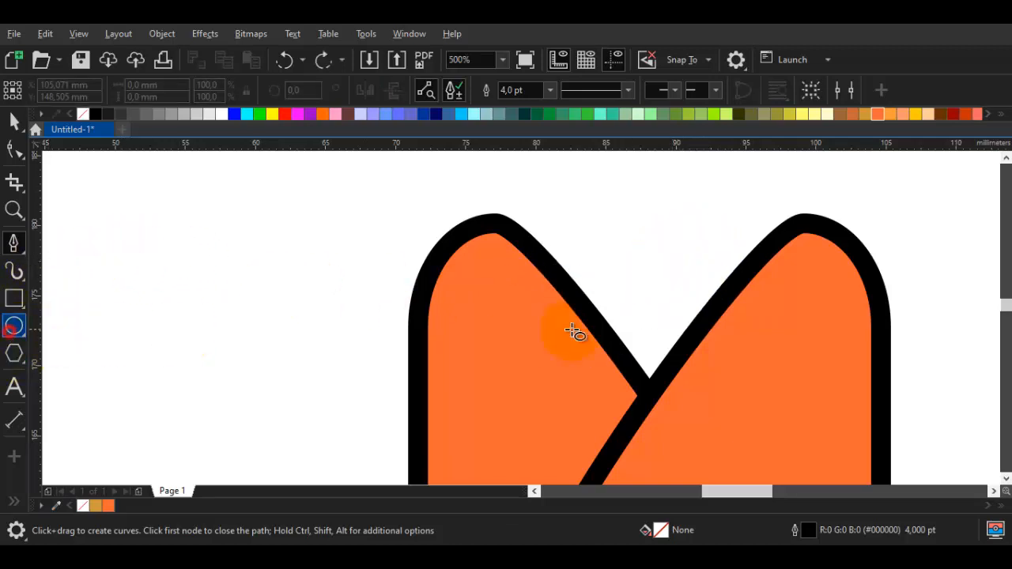
# Draw an ellipse about 7.5 × 8.6 mm over the left panel's sloped edge and place two overlapping copies across the gap
pyautogui.press('F7')
pyautogui.moveTo(550, 275); pyautogui.dragTo(664, 405)
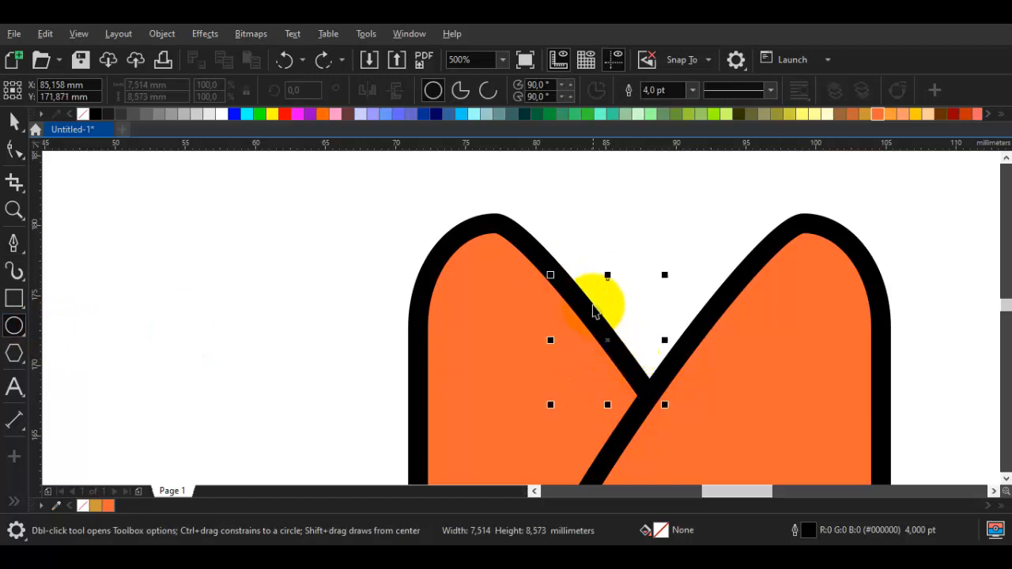
pyautogui.press('space')
pyautogui.moveTo(624, 293); pyautogui.dragTo(694, 247)
pyautogui.rightClick(694, 247)
pyautogui.moveTo(685, 249); pyautogui.dragTo(753, 297)
pyautogui.rightClick(753, 298)
# Try to weld the three overlapping ellipses into one shape
pyautogui.keyDown('shift'); pyautogui.click(687, 251); pyautogui.keyUp('shift')
pyautogui.keyDown('shift'); pyautogui.click(601, 308); pyautogui.keyUp('shift')
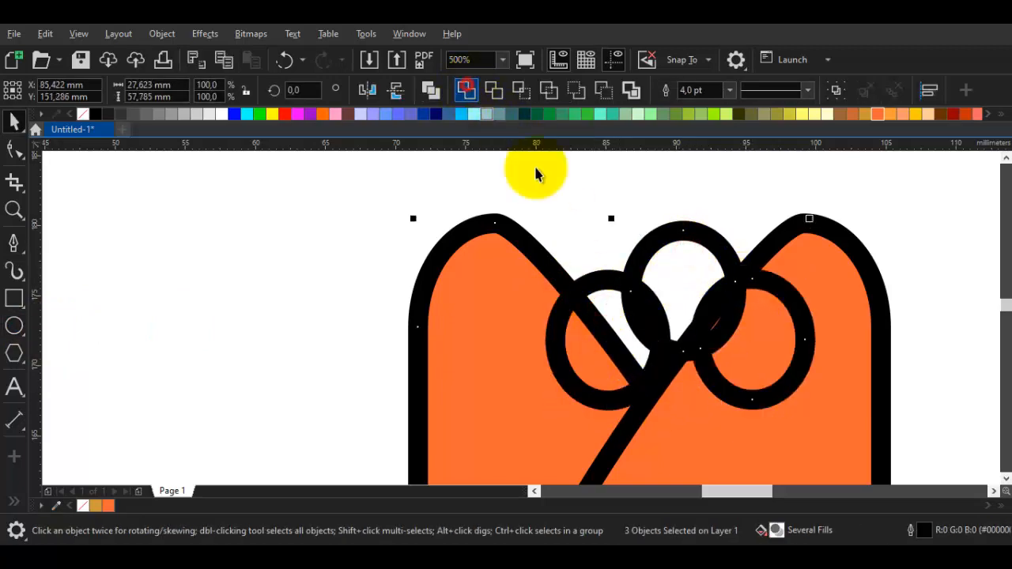
pyautogui.hotkey('ctrl', 'z')
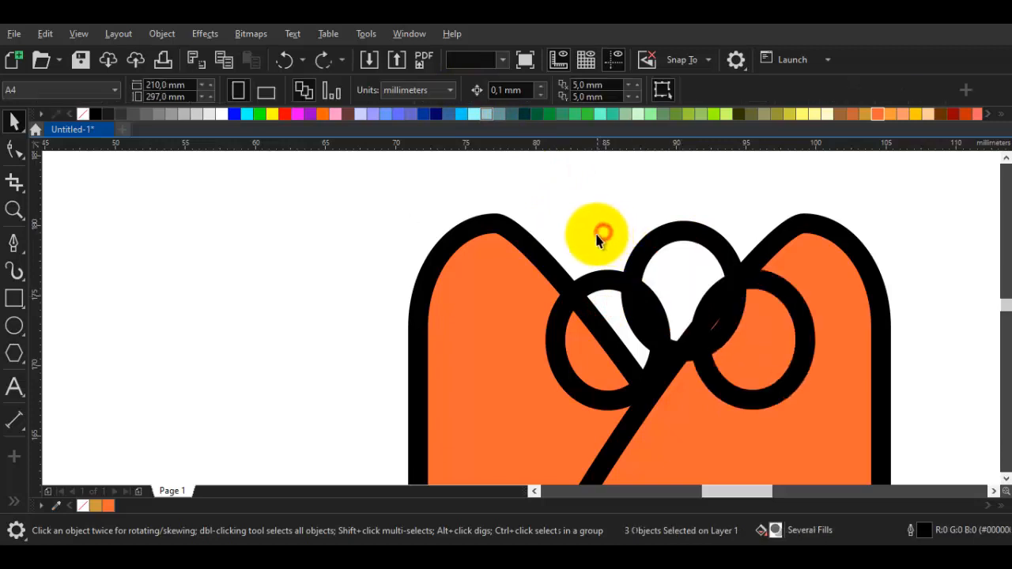
# Weld the three overlapping ellipses into one shape and delete its inner nodes to leave a flat-bottomed cloud outline
pyautogui.moveTo(472, 181); pyautogui.dragTo(897, 463)
pyautogui.click(468, 93)
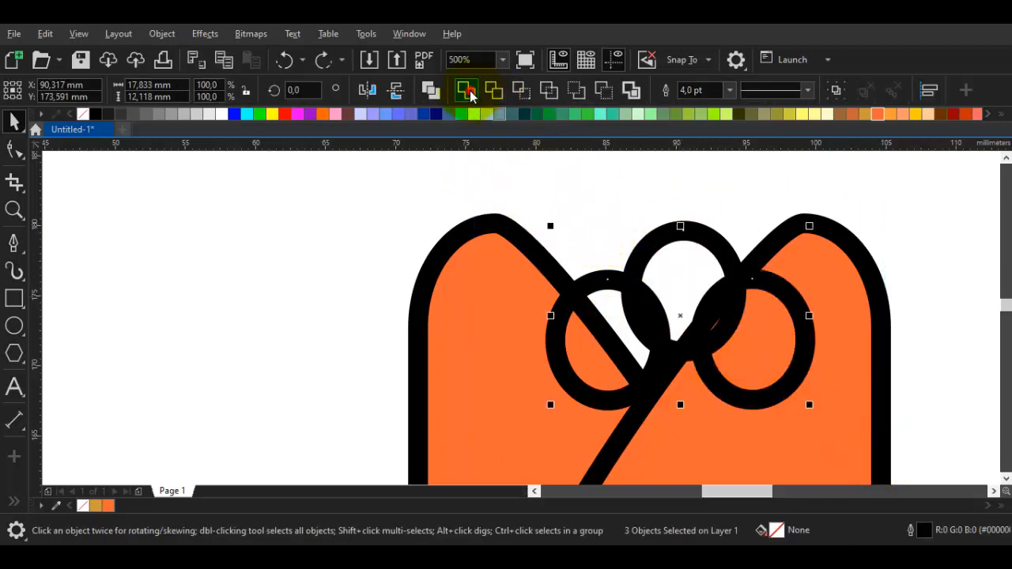
pyautogui.doubleClick(669, 299)
pyautogui.moveTo(631, 330); pyautogui.dragTo(700, 436)
pyautogui.press('Delete')
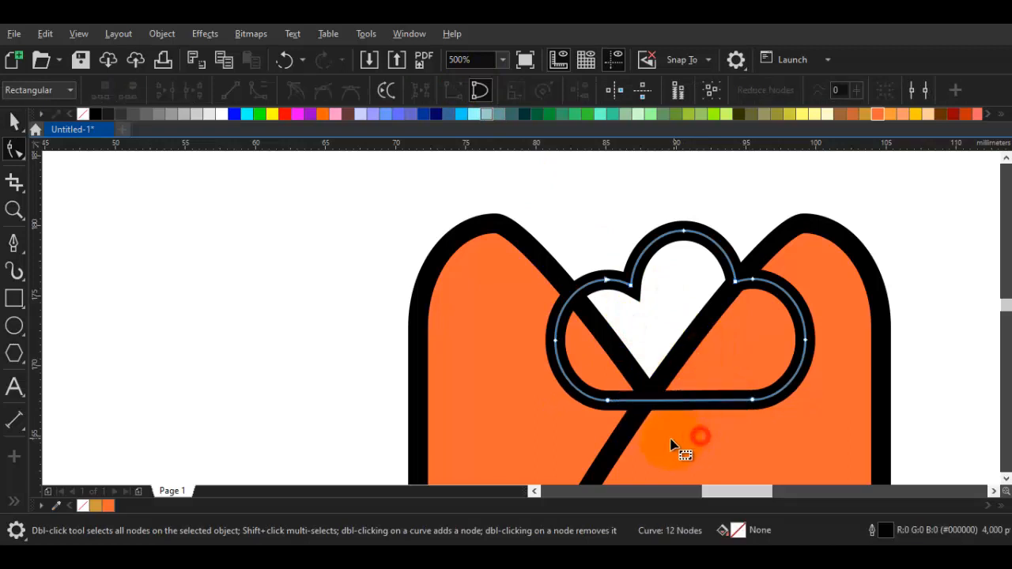
pyautogui.press('space')
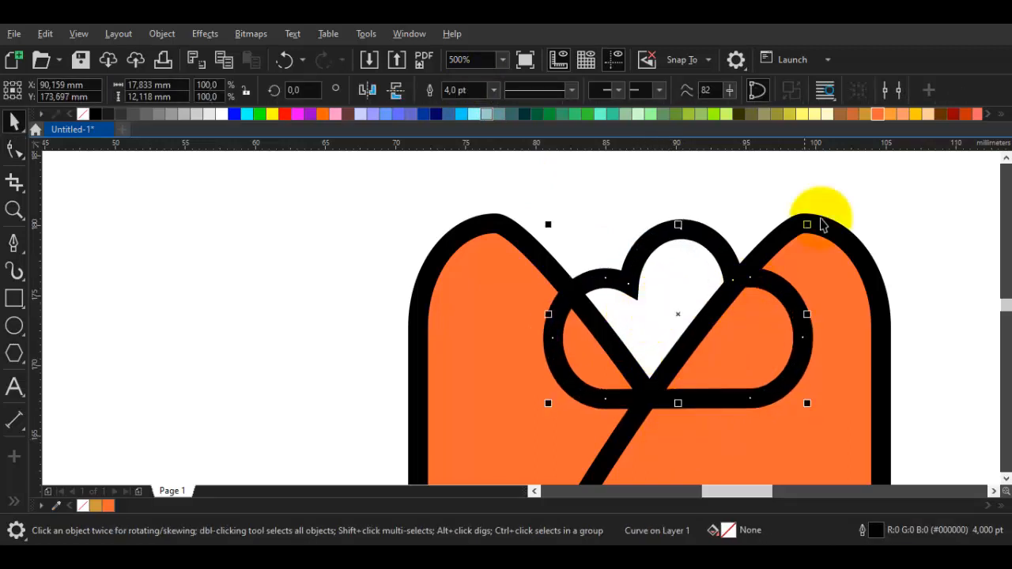
# Scale the cloud outline to about 85% and pull its bottom nodes down to a height of about 14.3 mm
pyautogui.moveTo(806, 225); pyautogui.dragTo(683, 276)
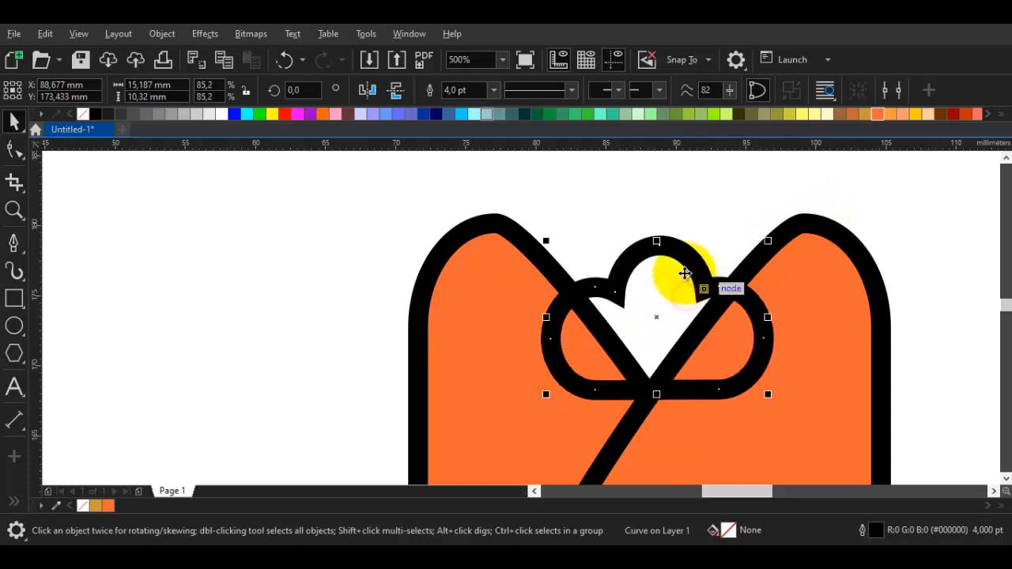
pyautogui.moveTo(632, 336); pyautogui.dragTo(559, 267)
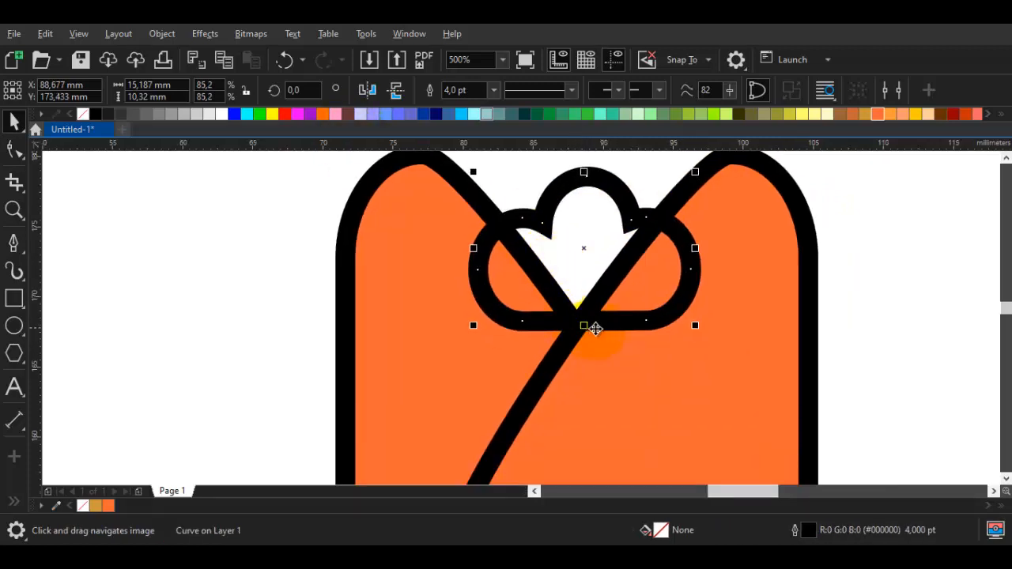
pyautogui.press('space')
pyautogui.moveTo(696, 366); pyautogui.dragTo(696, 364)
pyautogui.click(645, 322)
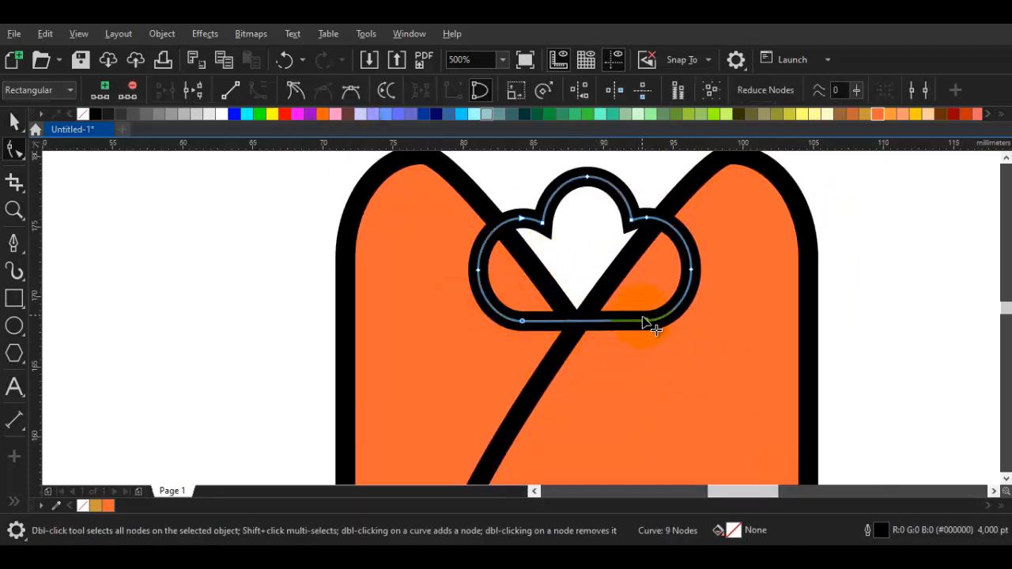
pyautogui.moveTo(639, 378); pyautogui.dragTo(644, 379)
pyautogui.press('space')
pyautogui.scroll(-2, 606, 266)
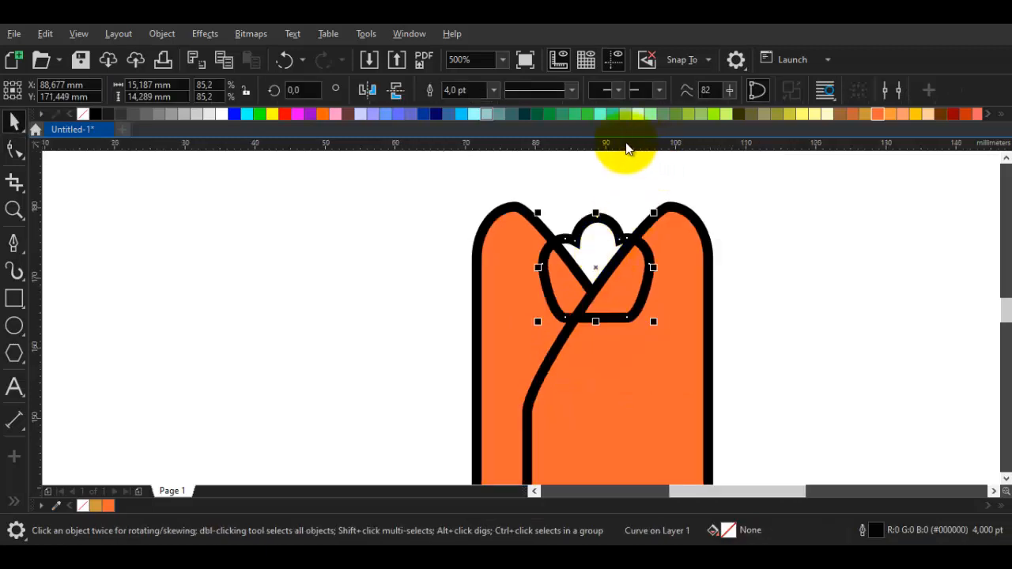
# Fill the cloud shape with green (#669933) and send it to the back of the layer
pyautogui.click(673, 116)
pyautogui.rightClick(601, 235)
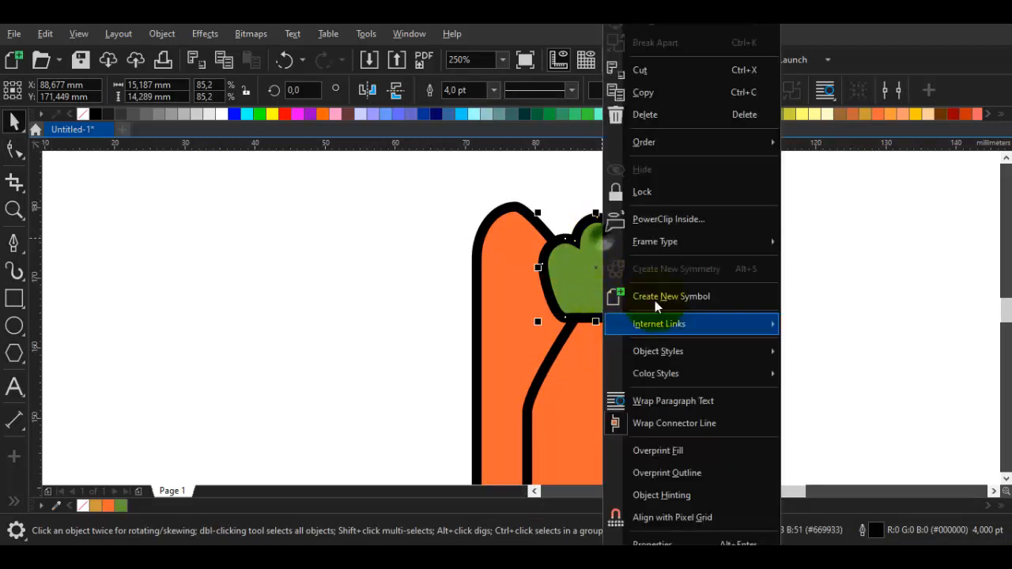
pyautogui.moveTo(693, 143)
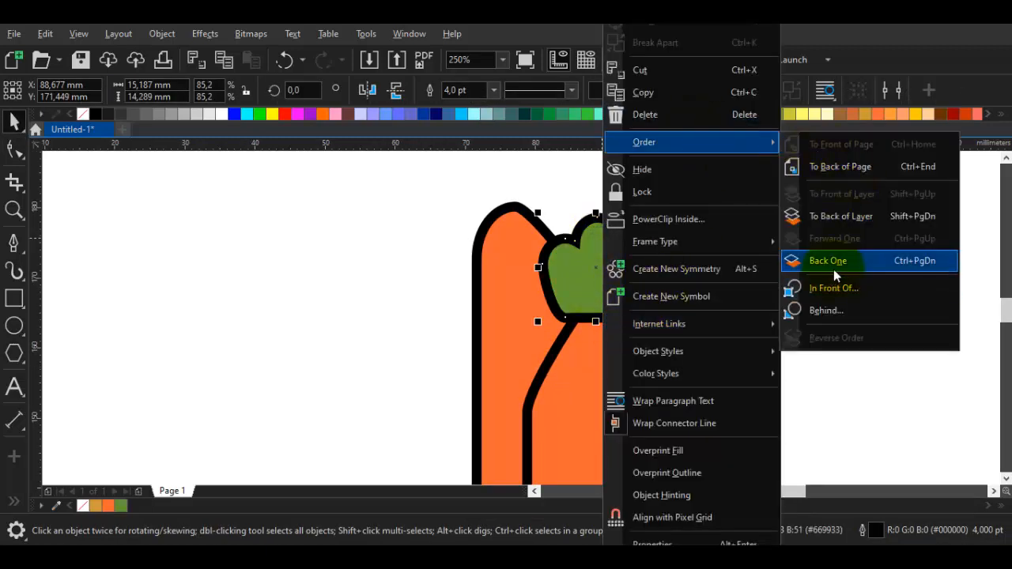
pyautogui.click(836, 216)
# Place a copy of the green shape up and to its left, fill it brown (#663300), and send it to the back of the layer
pyautogui.scroll(2, 572, 248)
pyautogui.click(624, 211)
pyautogui.moveTo(623, 212); pyautogui.dragTo(512, 206)
pyautogui.scroll(-2, 606, 235)
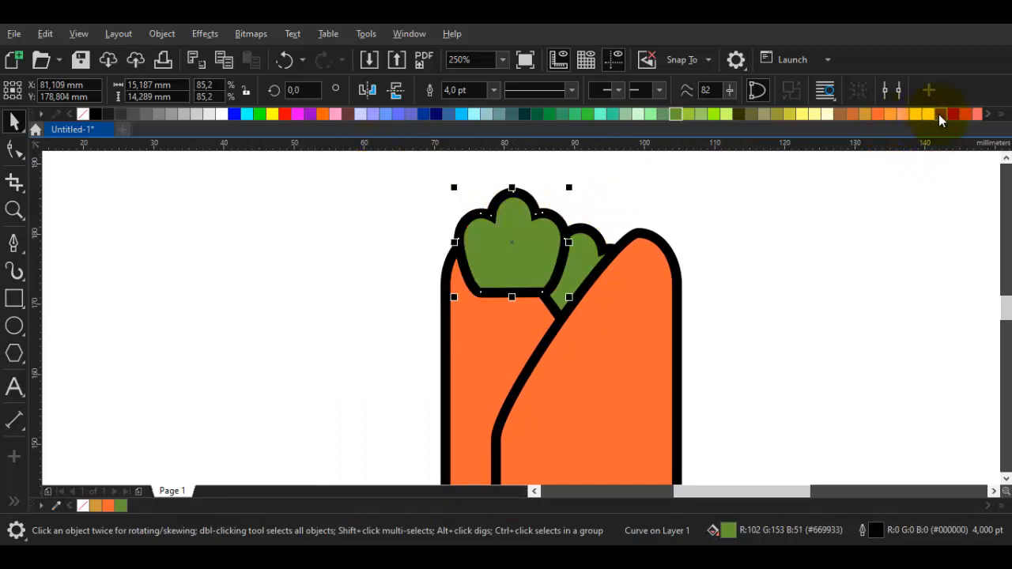
pyautogui.rightClick(509, 229)
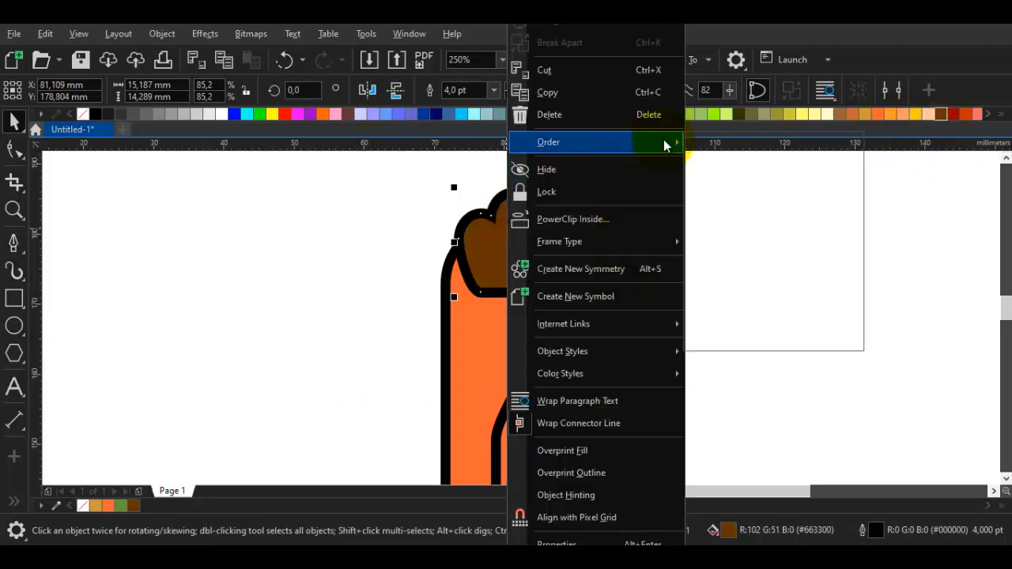
pyautogui.moveTo(664, 139)
pyautogui.click(759, 216)
pyautogui.scroll(2, 532, 215)
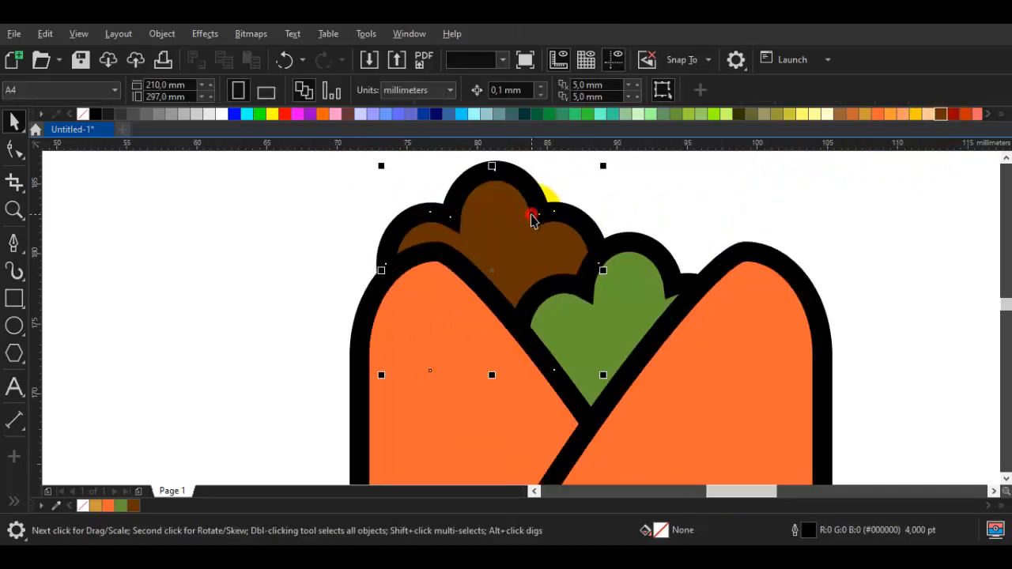
# Delete the brown shape's scallop nodes and curve its upper edge into a single dome, making the top node a cusp
pyautogui.doubleClick(581, 287)
pyautogui.moveTo(464, 261); pyautogui.dragTo(622, 298)
pyautogui.press('Delete')
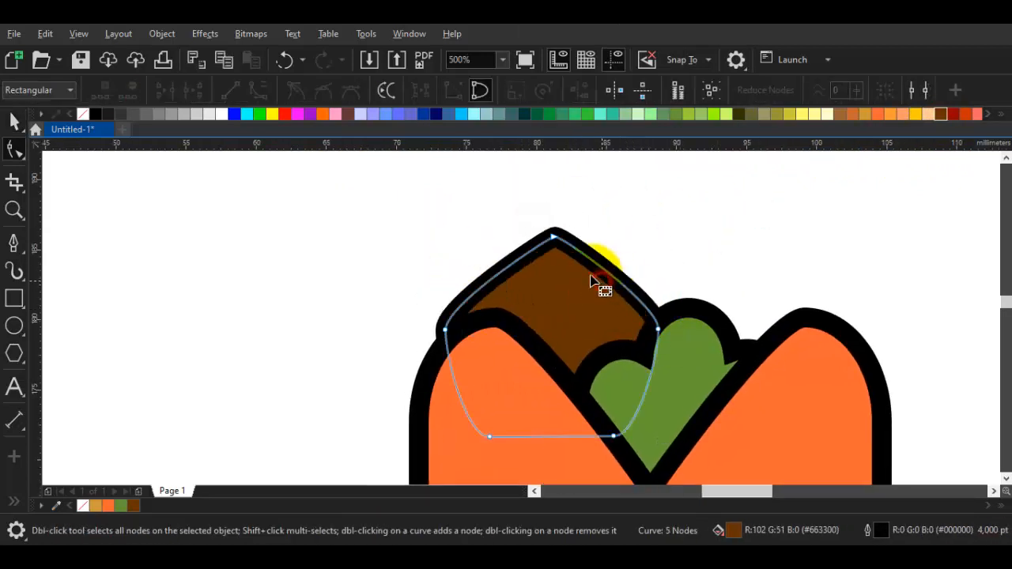
pyautogui.moveTo(538, 239); pyautogui.dragTo(557, 219)
pyautogui.rightClick(552, 252)
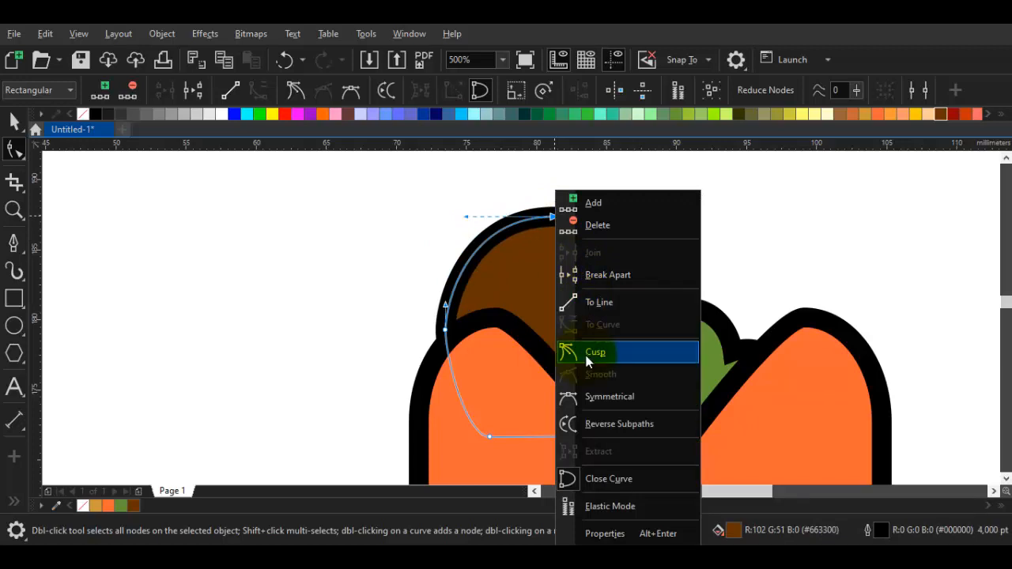
pyautogui.click(595, 352)
pyautogui.scroll(-2, 565, 292)
pyautogui.press('space')
# Place two overlapping copies of the brown dome to its right and weld them into one double-bump shape
pyautogui.moveTo(568, 280); pyautogui.dragTo(718, 295)
pyautogui.middleClick(579, 301)
pyautogui.scroll(1, 646, 304)
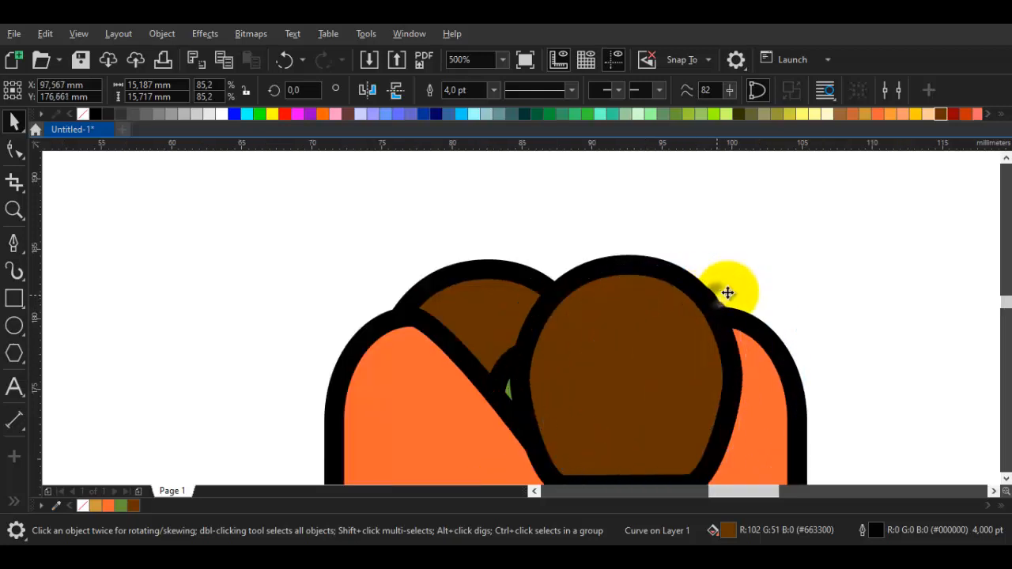
pyautogui.click(624, 274)
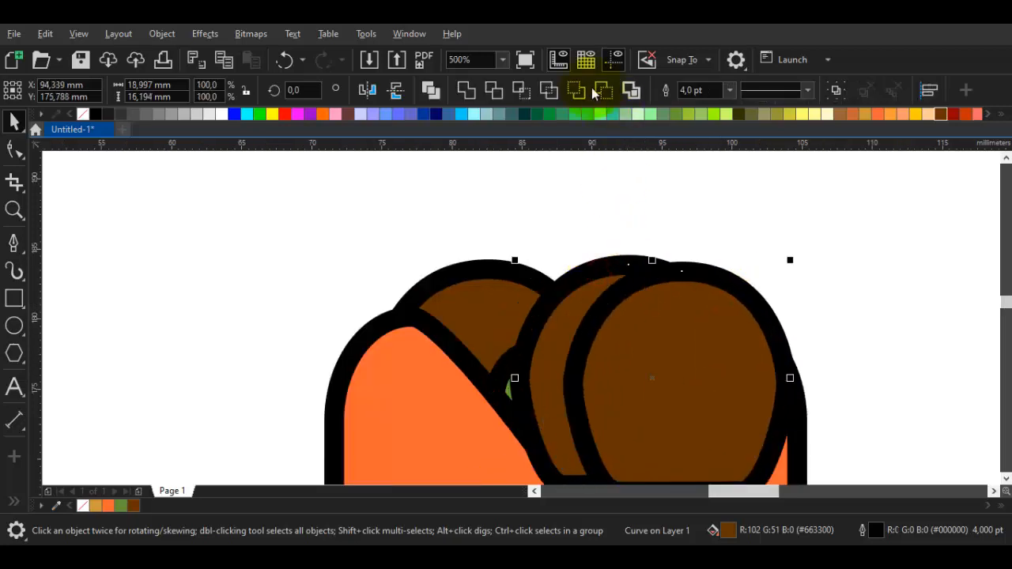
pyautogui.click(467, 90)
# Fill the double-bump shape with red (#FF0000) and send it to the back of the layer
pyautogui.click(284, 115)
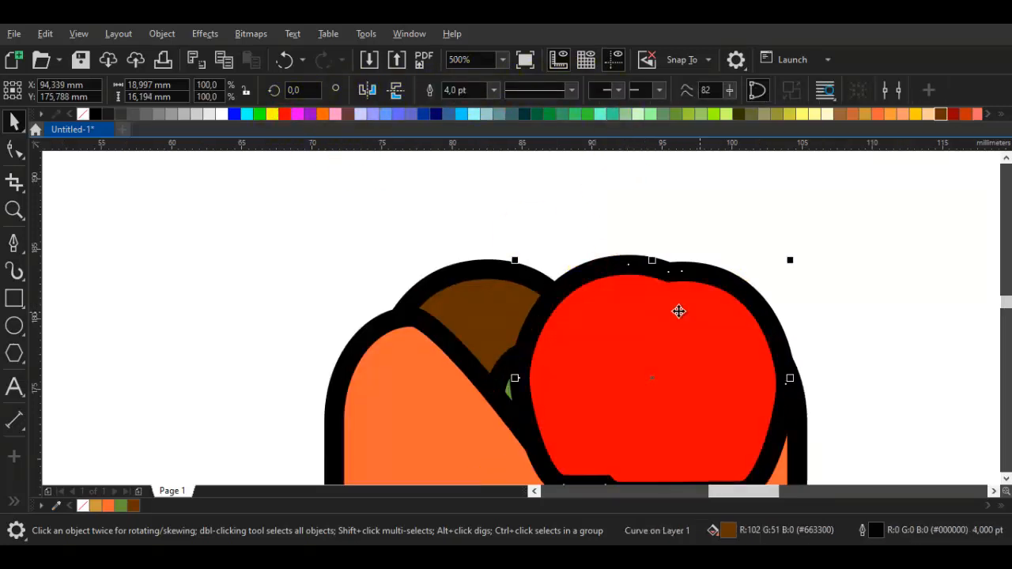
pyautogui.rightClick(648, 367)
pyautogui.moveTo(741, 146)
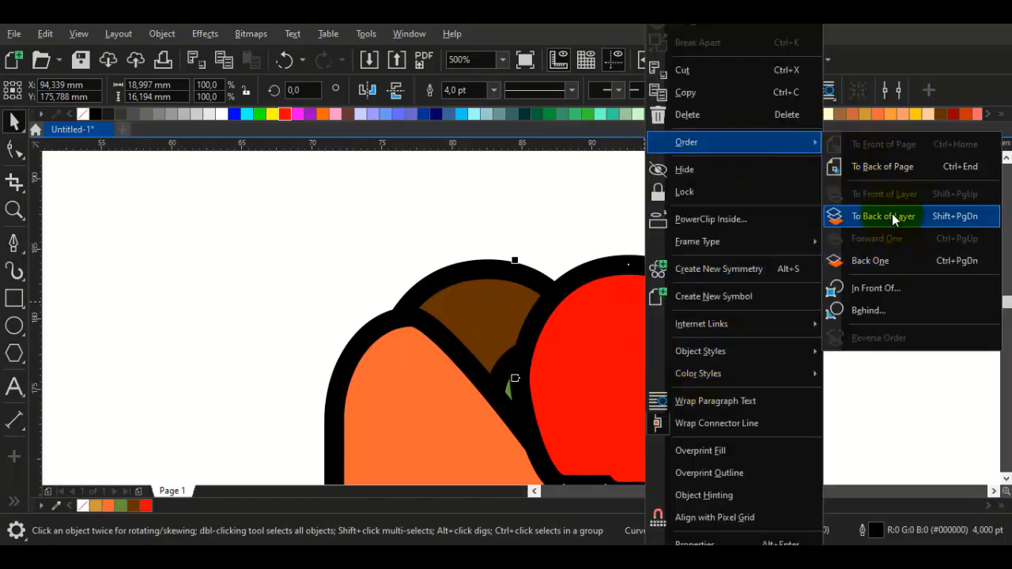
pyautogui.click(892, 214)
# Place a copy of the red shape lower in the gap between the panels and order it in front of the green shape
pyautogui.moveTo(672, 284); pyautogui.dragTo(658, 335)
pyautogui.rightClick(658, 335)
pyautogui.moveTo(787, 142)
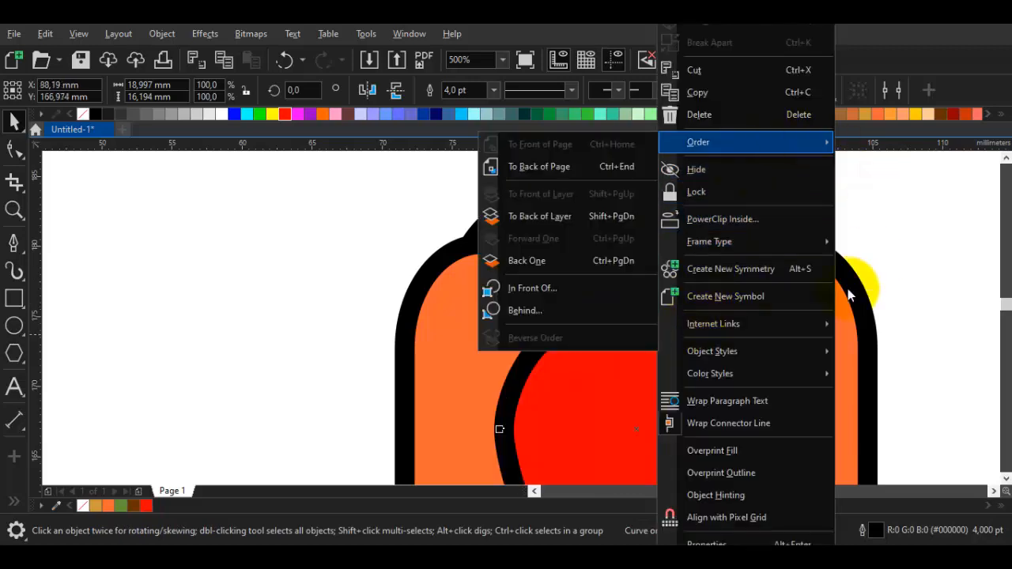
pyautogui.click(533, 294)
pyautogui.click(680, 287)
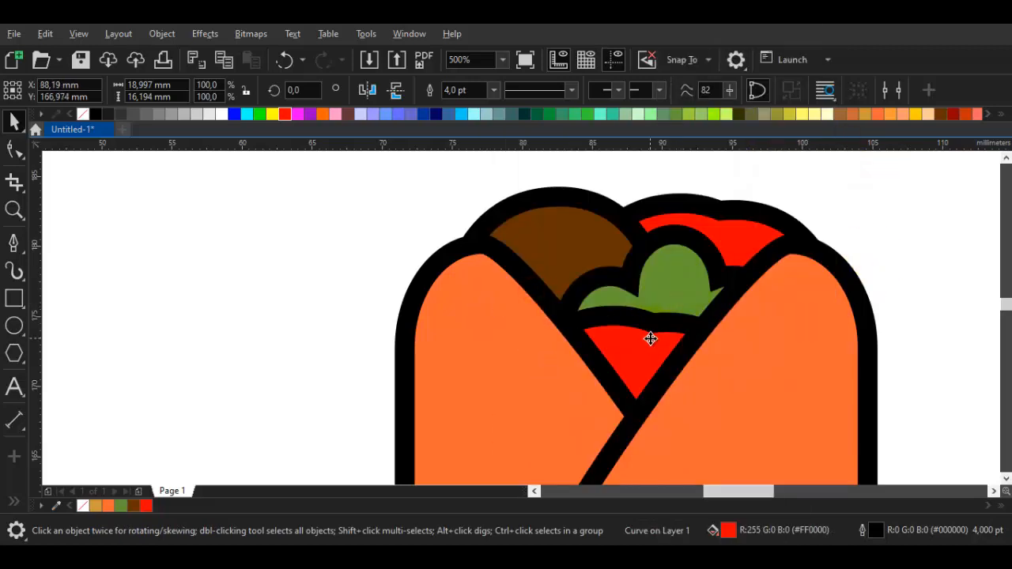
# Reshape the front red shape's notch so both bumps are rounder, and shift the shape about 3.5 mm left
pyautogui.press('F10')
pyautogui.scroll(2, 650, 339)
pyautogui.moveTo(682, 308); pyautogui.dragTo(643, 348)
pyautogui.click(576, 295)
pyautogui.moveTo(576, 297); pyautogui.dragTo(633, 331)
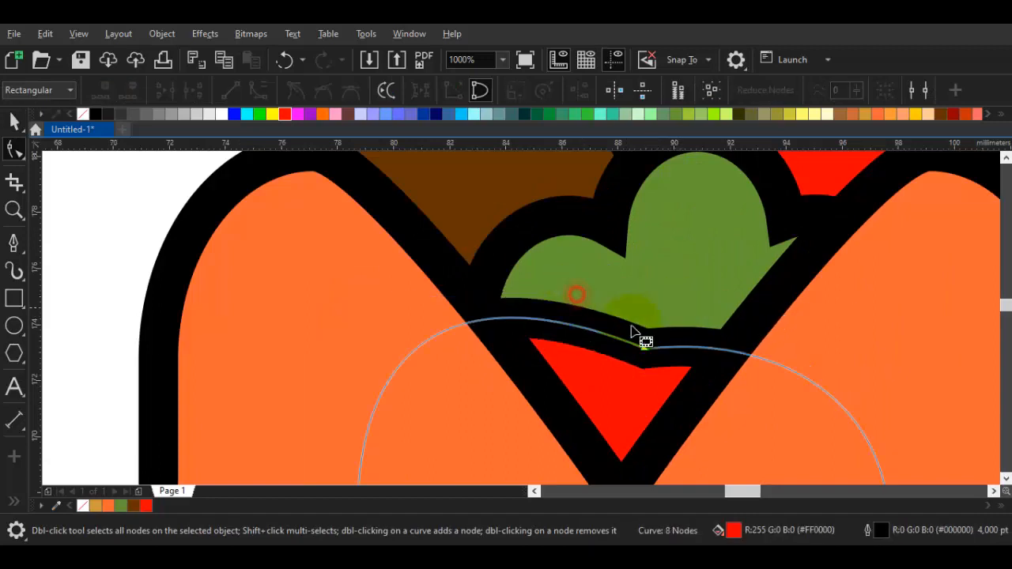
pyautogui.moveTo(499, 291); pyautogui.dragTo(585, 250)
pyautogui.moveTo(756, 280); pyautogui.dragTo(773, 271)
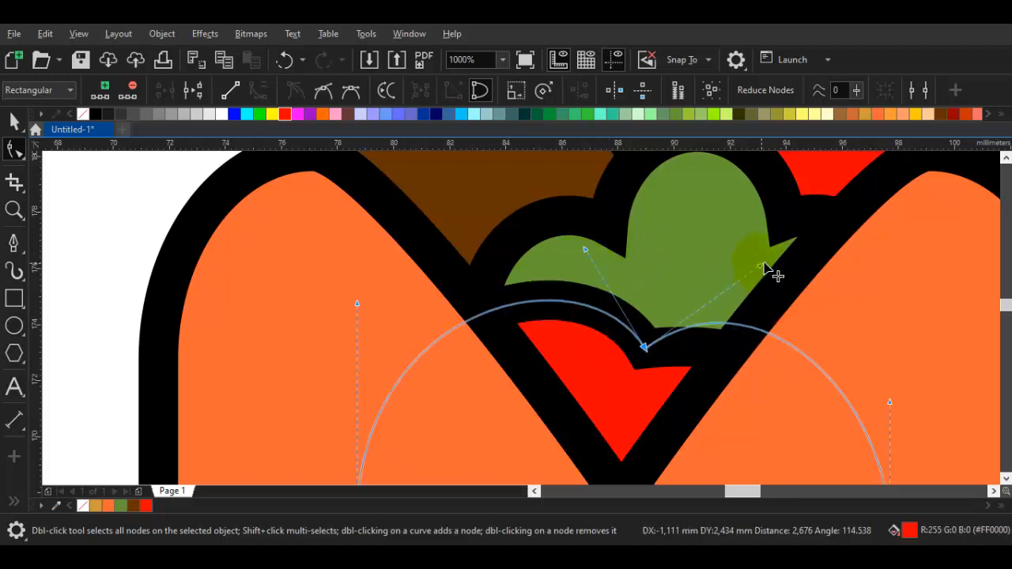
pyautogui.press('space')
pyautogui.scroll(-4, 560, 316)
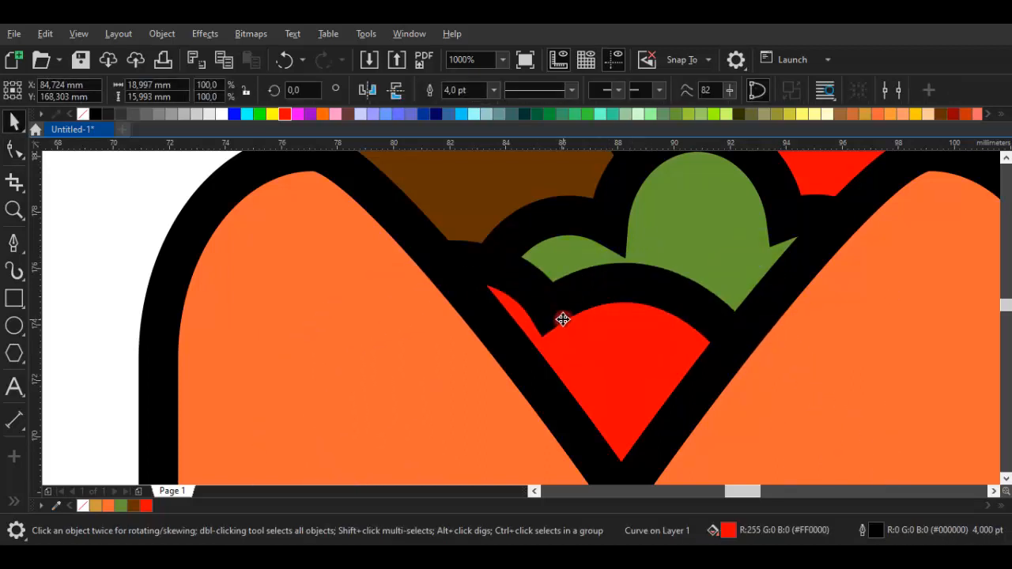
pyautogui.click(786, 305)
# Fill the rear red shape behind the right panel with dark brown (#501A00)
pyautogui.scroll(1, 618, 273)
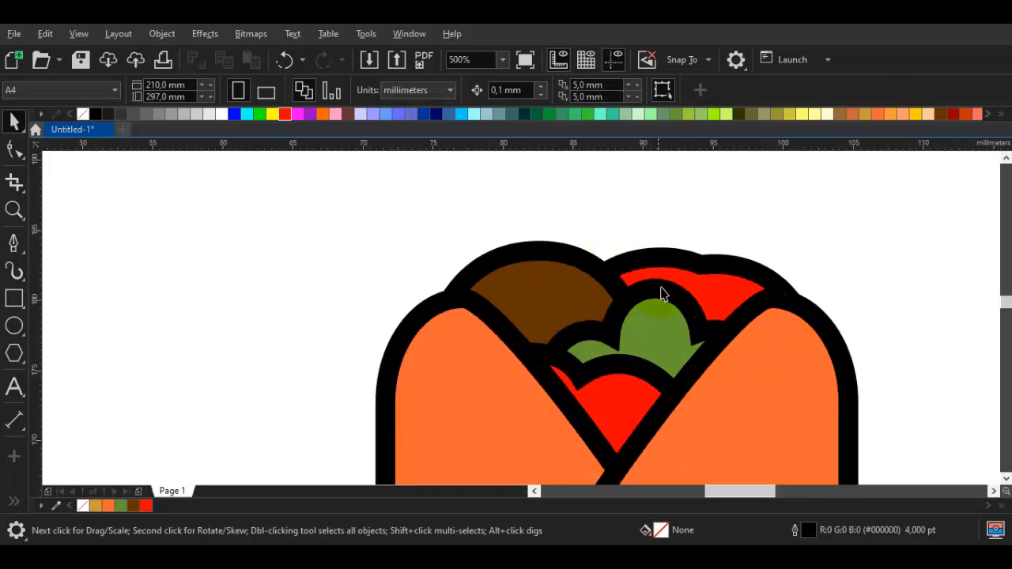
pyautogui.scroll(-1, 660, 289)
pyautogui.click(680, 277)
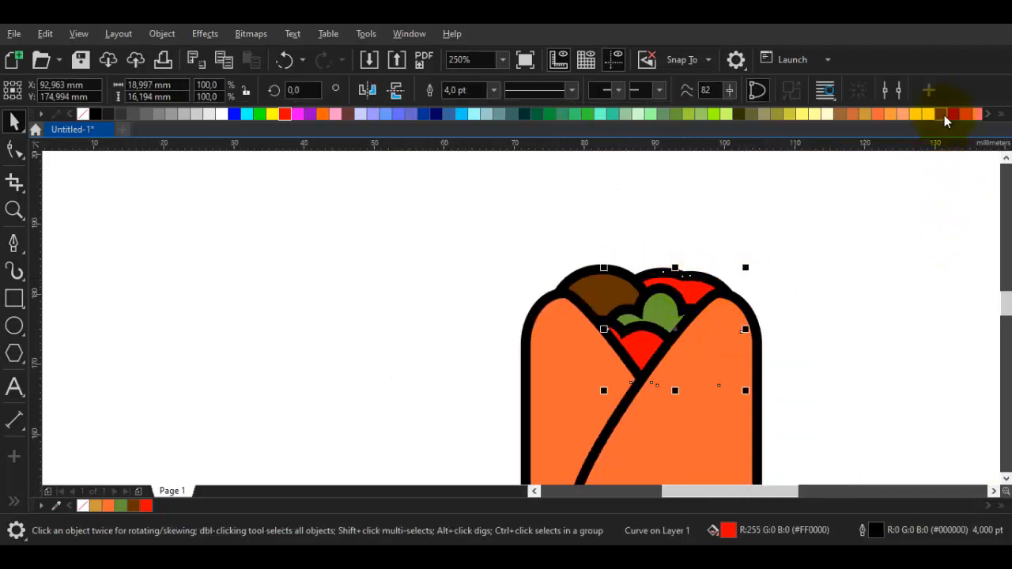
pyautogui.click(945, 115)
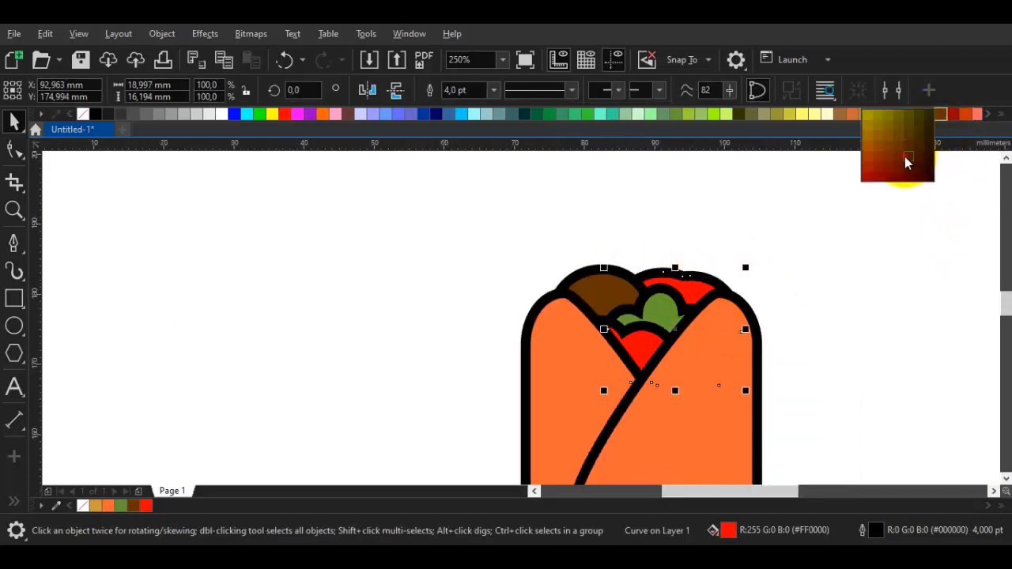
pyautogui.click(905, 158)
pyautogui.click(907, 174)
# Shift the brown dome about 1.5 mm left and raise the dark brown shape about 1.3 mm
pyautogui.scroll(2, 608, 266)
pyautogui.click(633, 242)
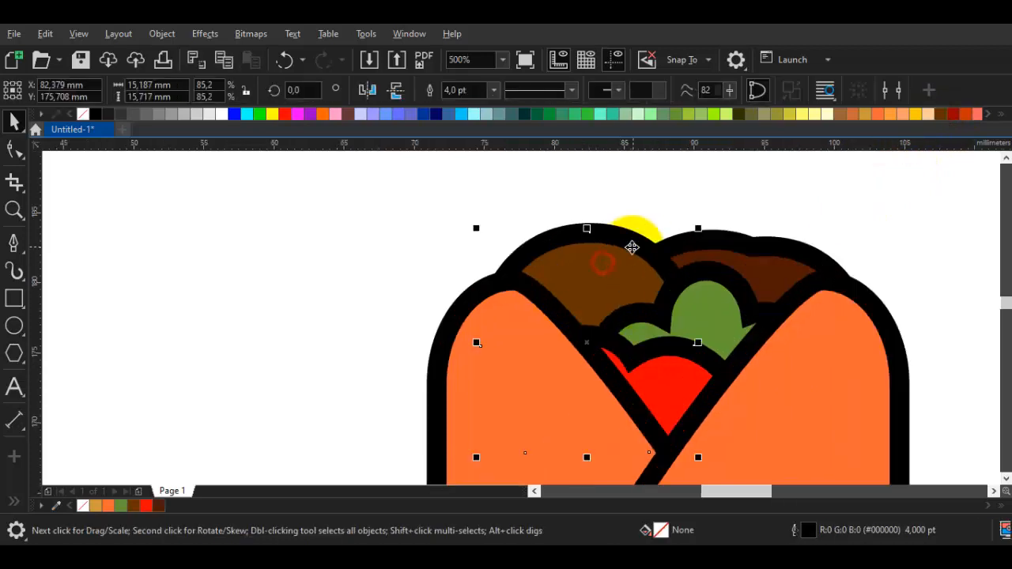
pyautogui.click(849, 219)
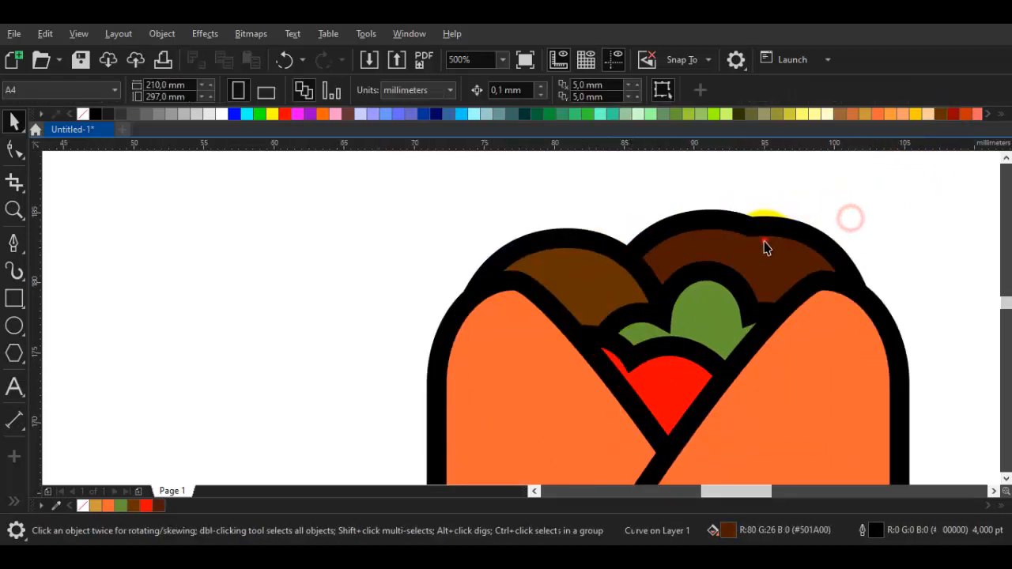
# Edit the dark brown shape's nodes to deepen the notch between its two bumps and round off the left bump
pyautogui.click(765, 244)
pyautogui.scroll(2, 764, 244)
pyautogui.press('F10')
pyautogui.moveTo(756, 221)
pyautogui.mouseDown()
pyautogui.moveTo(760, 242)
pyautogui.moveTo(742, 239)
pyautogui.moveTo(757, 240)
pyautogui.mouseUp()
pyautogui.click(784, 220)
pyautogui.click(781, 223)
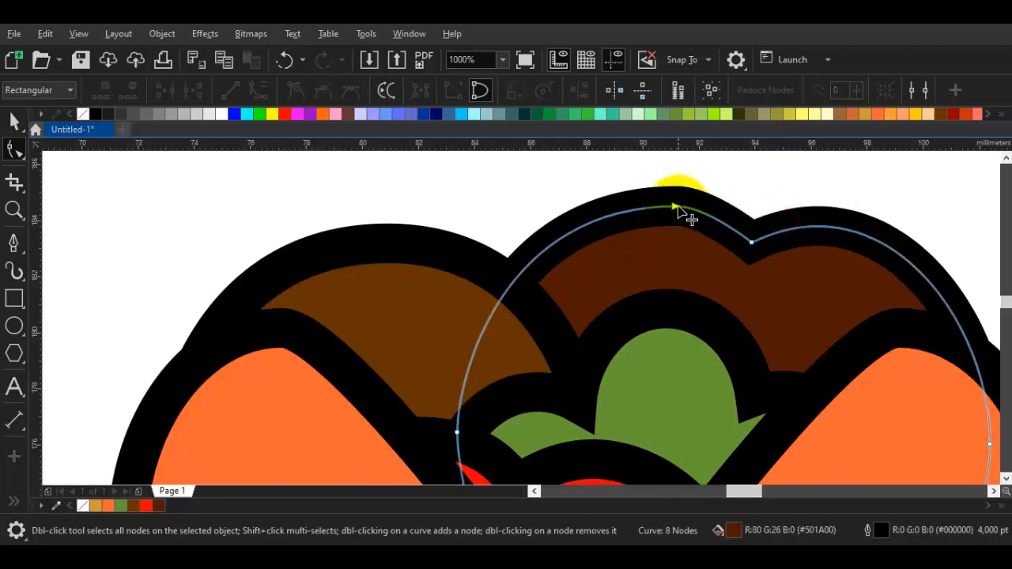
pyautogui.doubleClick(677, 207)
pyautogui.scroll(-2, 759, 232)
pyautogui.press('space')
pyautogui.click(902, 240)
pyautogui.scroll(-1, 763, 265)
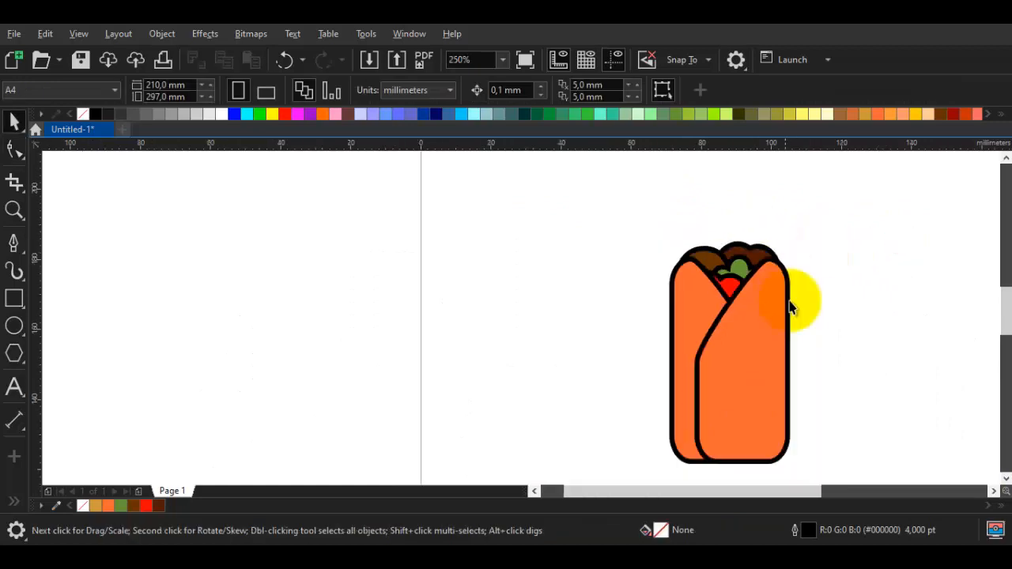
# Move the right orange panel's top node about 2 mm outward to reshape its tip
pyautogui.click(685, 307)
pyautogui.press('F10')
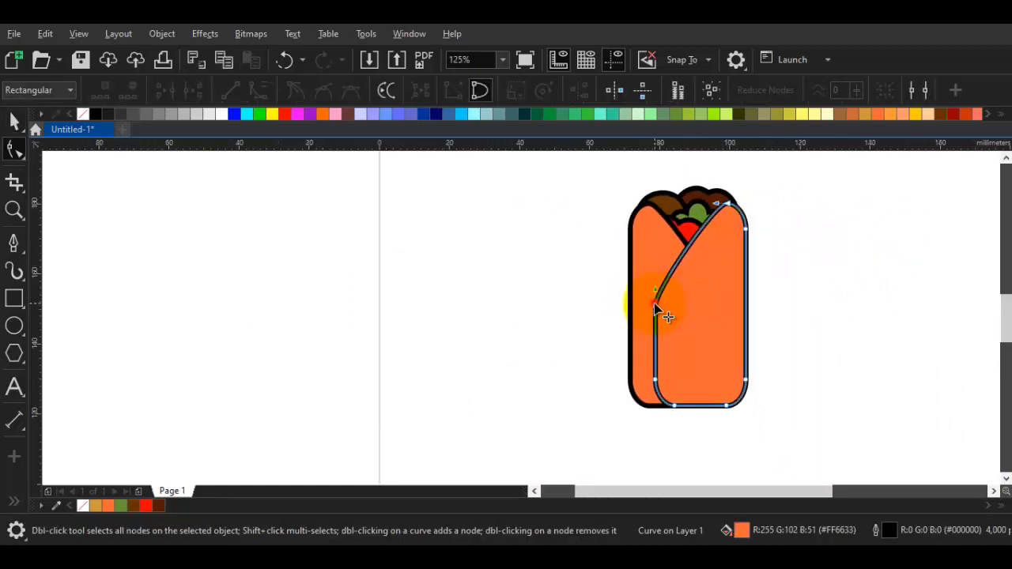
pyautogui.doubleClick(654, 303)
pyautogui.click(696, 288)
pyautogui.scroll(1, 724, 188)
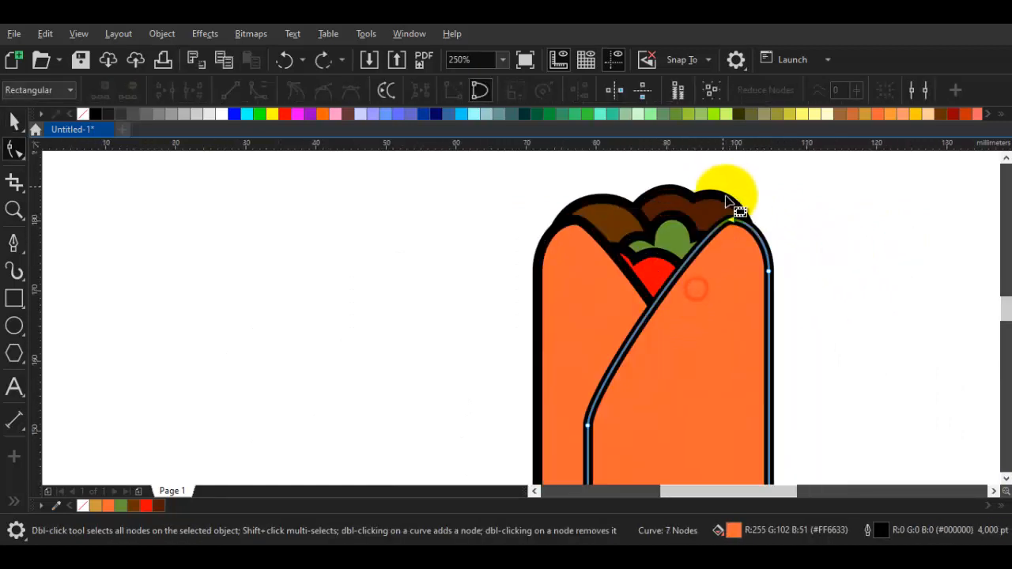
pyautogui.moveTo(735, 224); pyautogui.dragTo(752, 226)
pyautogui.scroll(-3, 730, 277)
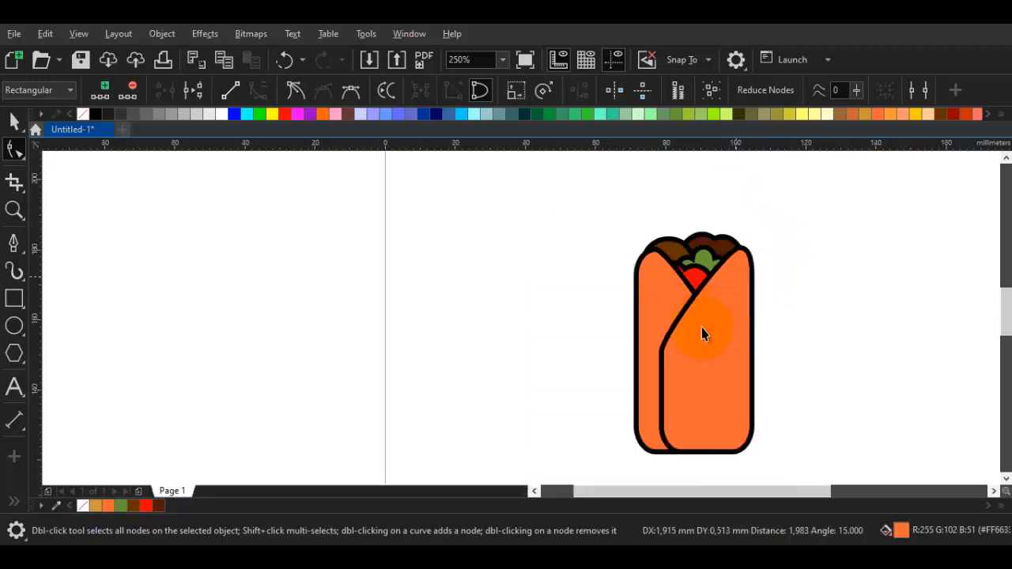
pyautogui.press('space')
# Recolor the right wrap panel from the Light Orange swatch, deepening it to orange #EB841D
pyautogui.moveTo(832, 282); pyautogui.dragTo(780, 295)
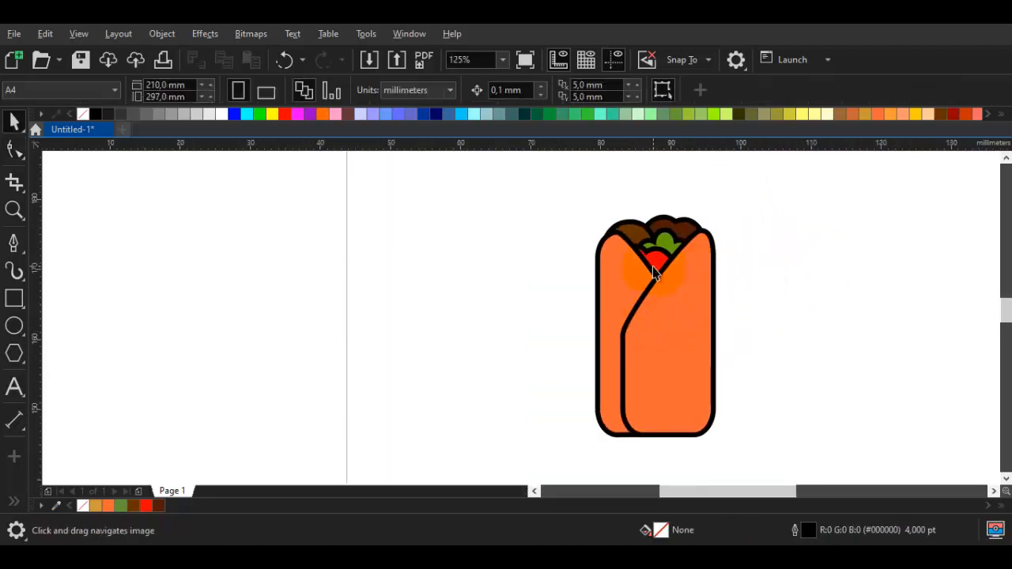
pyautogui.scroll(2, 733, 277)
pyautogui.click(710, 310)
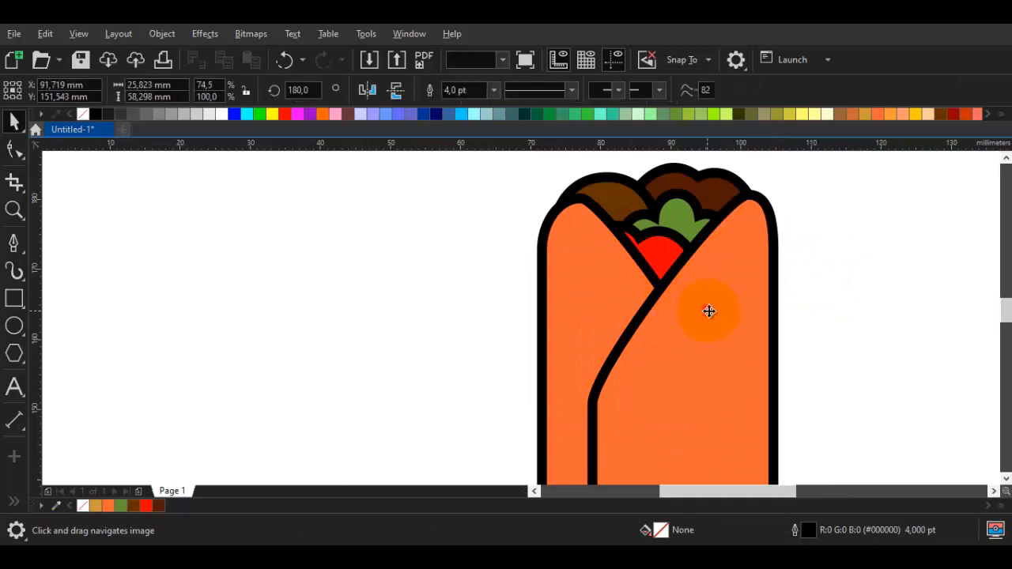
pyautogui.click(891, 113)
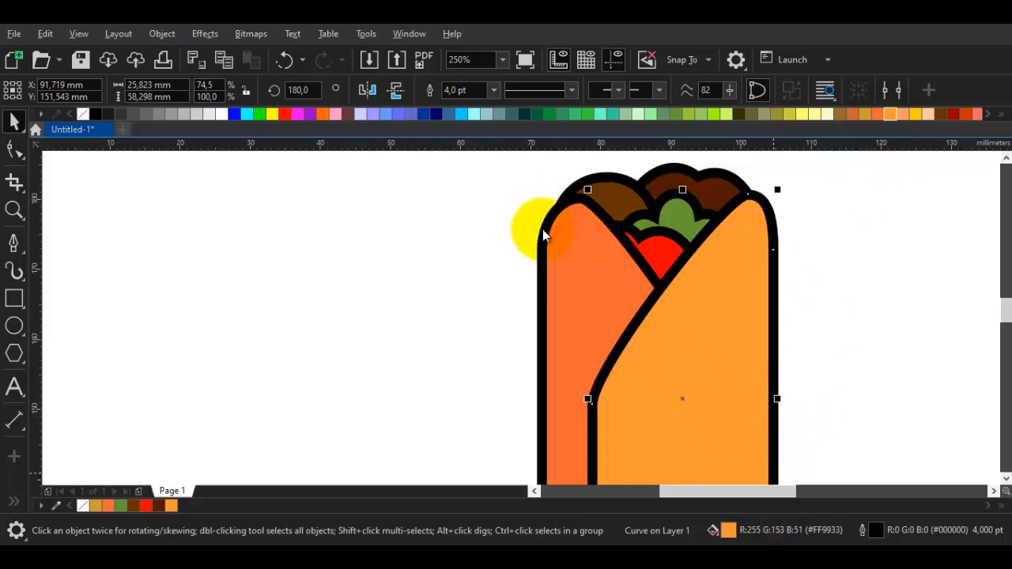
pyautogui.doubleClick(729, 533)
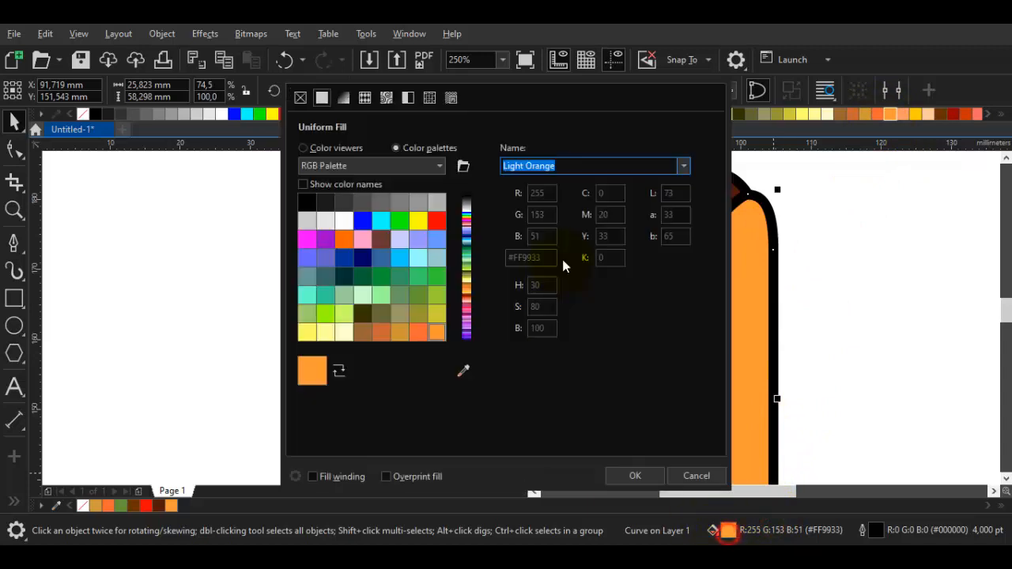
pyautogui.click(348, 148)
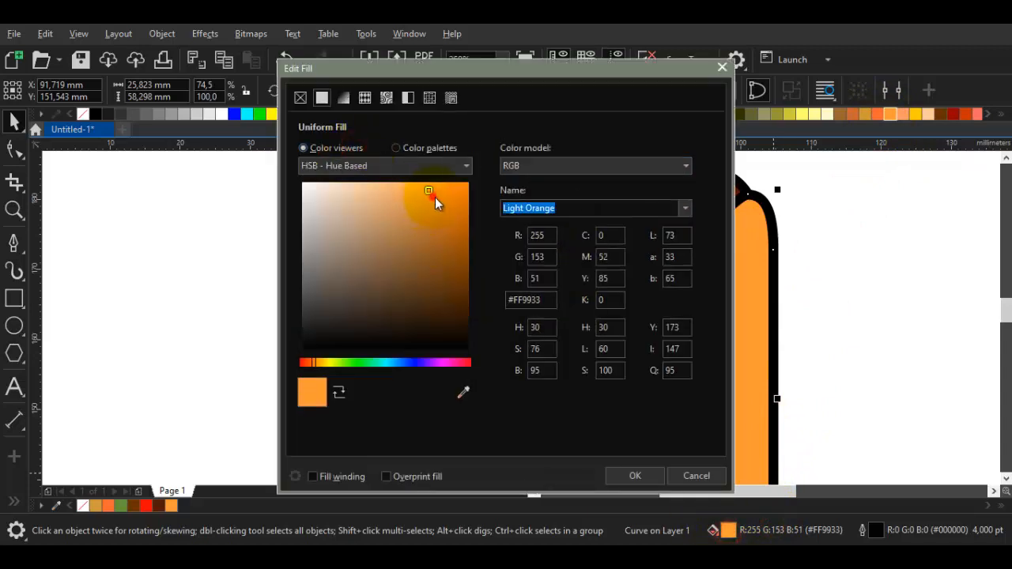
pyautogui.moveTo(435, 198); pyautogui.dragTo(445, 200)
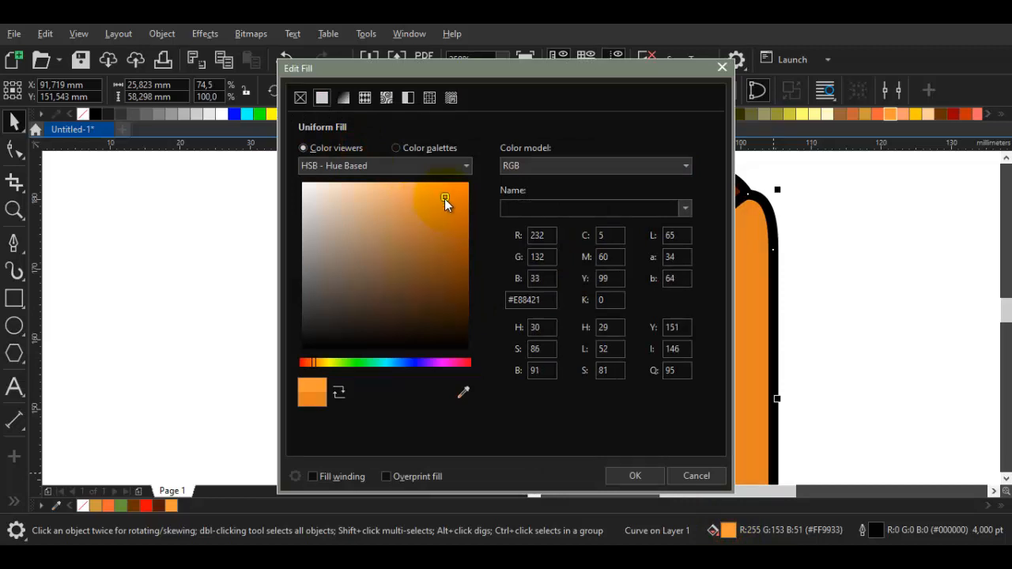
pyautogui.moveTo(515, 69); pyautogui.dragTo(289, 45)
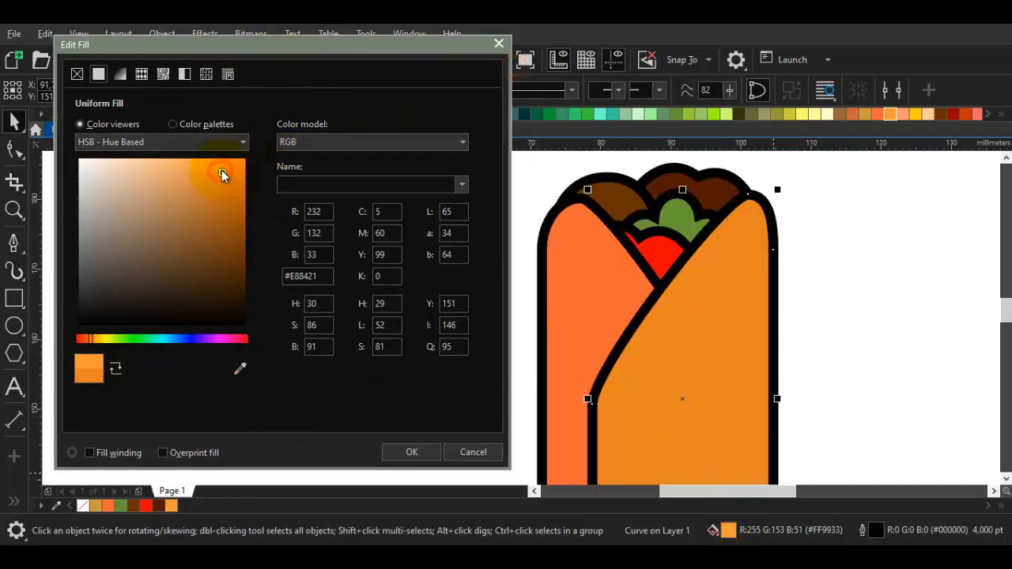
pyautogui.moveTo(221, 172); pyautogui.dragTo(225, 173)
pyautogui.click(400, 450)
# Sample the right panel's orange with the Color Eyedropper and apply it as the left panel's fill
pyautogui.press('i')
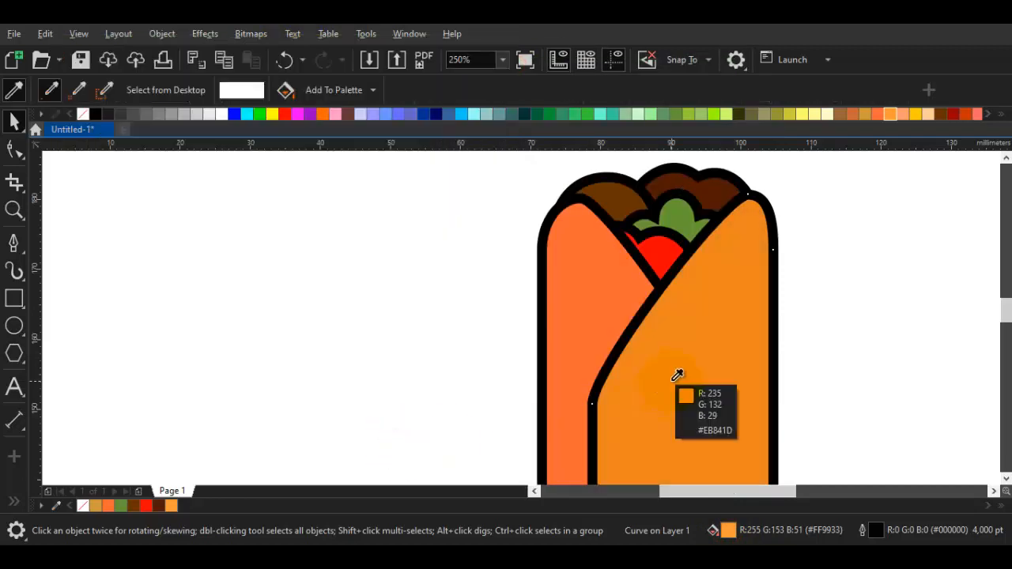
pyautogui.click(674, 378)
pyautogui.click(580, 315)
pyautogui.press('space')
pyautogui.scroll(-1, 579, 310)
# Darken the left panel's uniform fill to brownish orange #C76B10
pyautogui.click(579, 310)
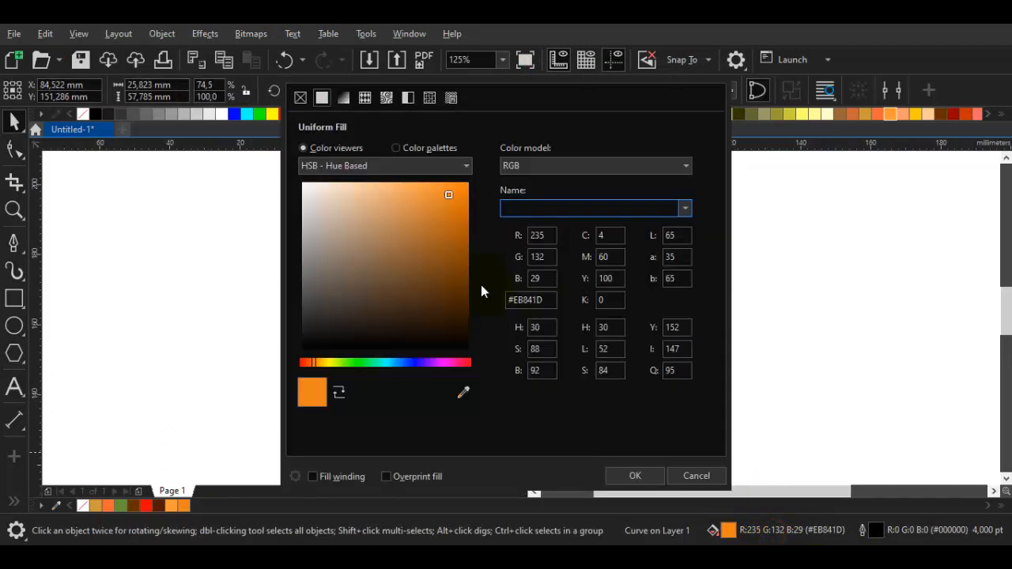
pyautogui.moveTo(454, 198); pyautogui.dragTo(463, 201)
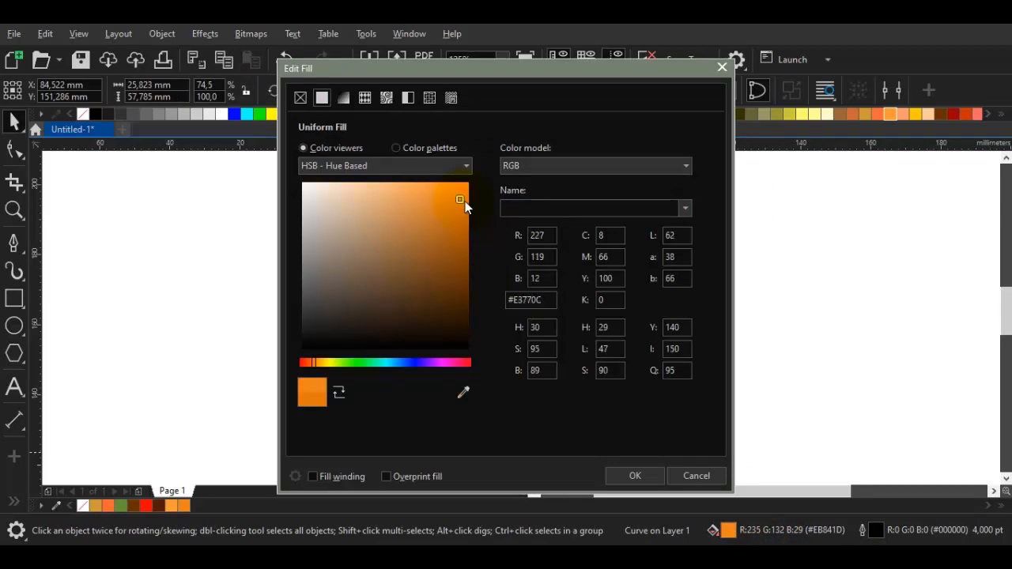
pyautogui.click(646, 474)
pyautogui.click(719, 395)
pyautogui.scroll(1, 593, 282)
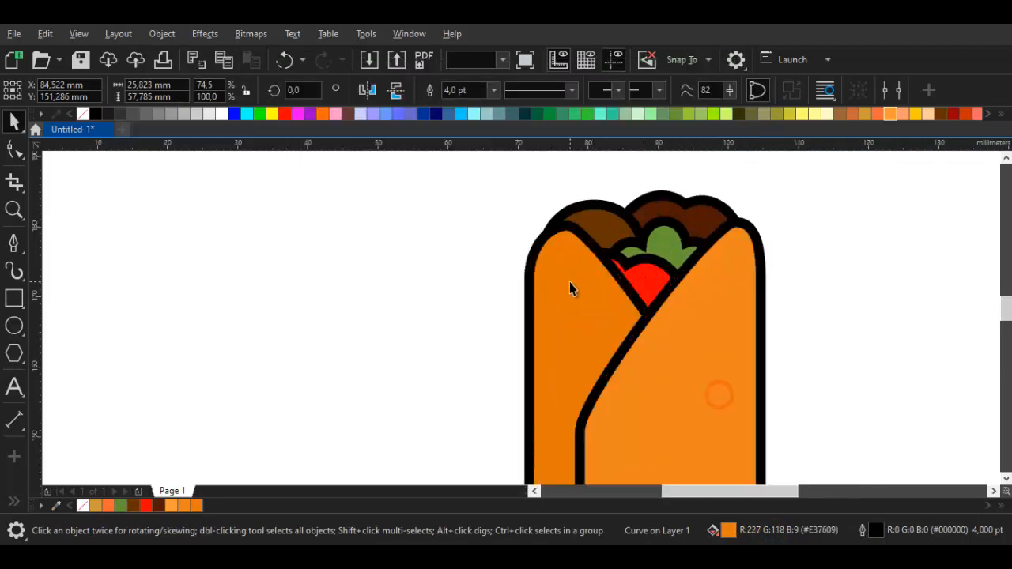
pyautogui.click(553, 288)
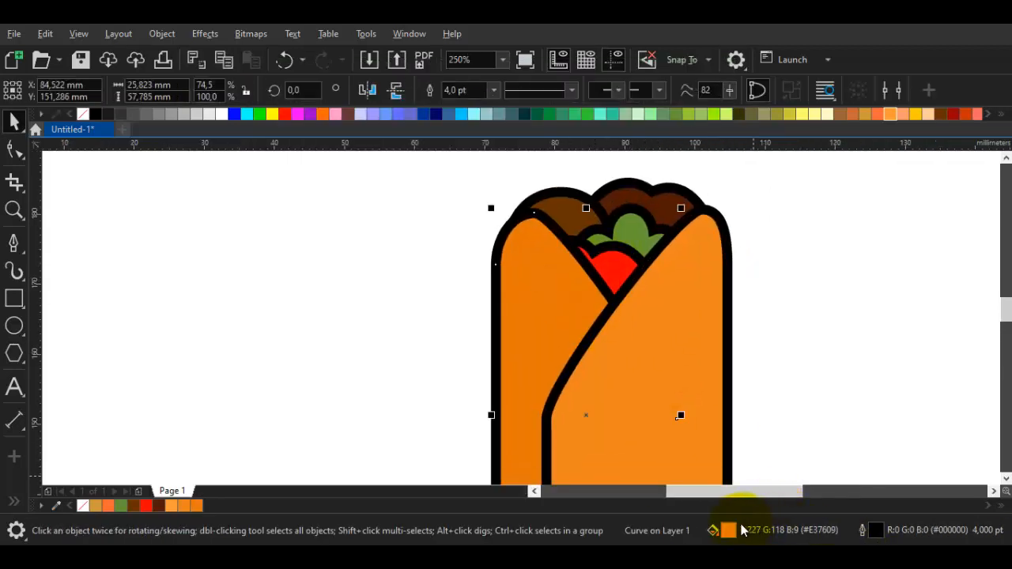
pyautogui.hotkey('shift', 'F11')
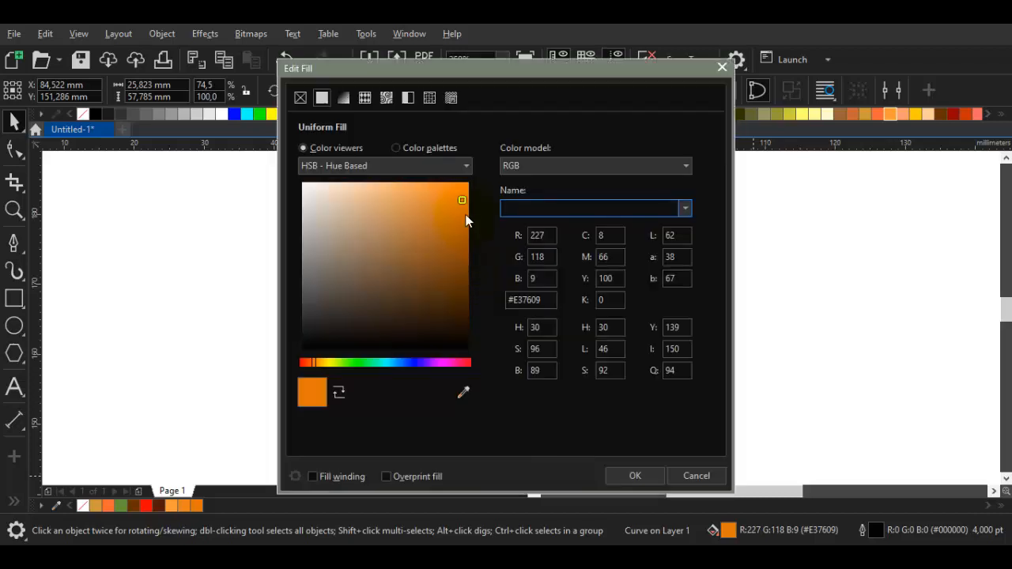
pyautogui.moveTo(454, 216); pyautogui.dragTo(454, 219)
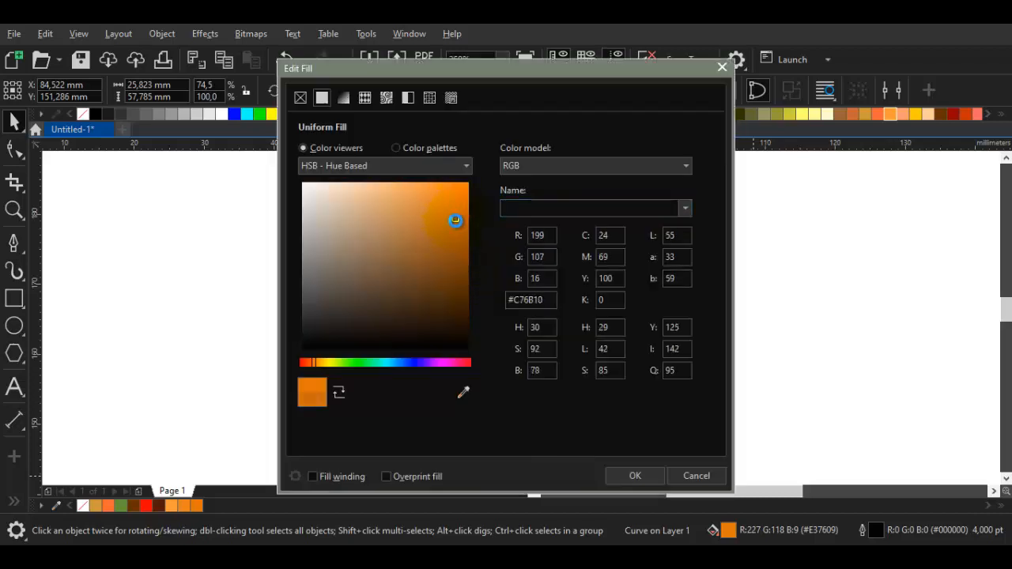
pyautogui.click(634, 475)
# Shift the red and green fillings about 1 mm up and right, and fill the green one with brighter green #33CC33
pyautogui.scroll(-3, 764, 411)
pyautogui.scroll(5, 696, 348)
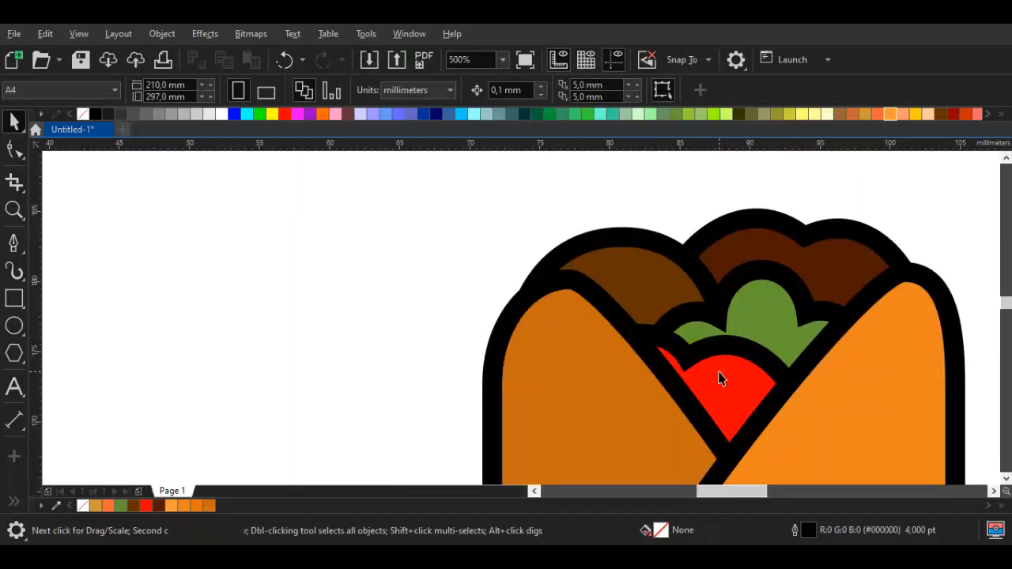
pyautogui.click(730, 370)
pyautogui.click(755, 313)
pyautogui.moveTo(755, 312); pyautogui.dragTo(765, 290)
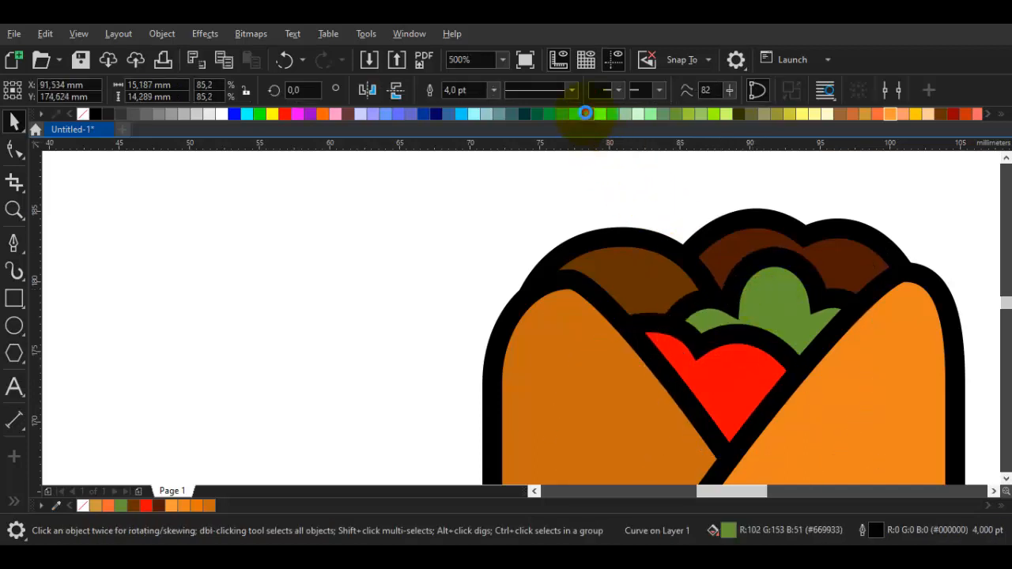
pyautogui.click(583, 113)
# Raise the top of the brown dome about 0.6 mm above the left panel's tip
pyautogui.moveTo(734, 249); pyautogui.dragTo(609, 238)
pyautogui.doubleClick(615, 226)
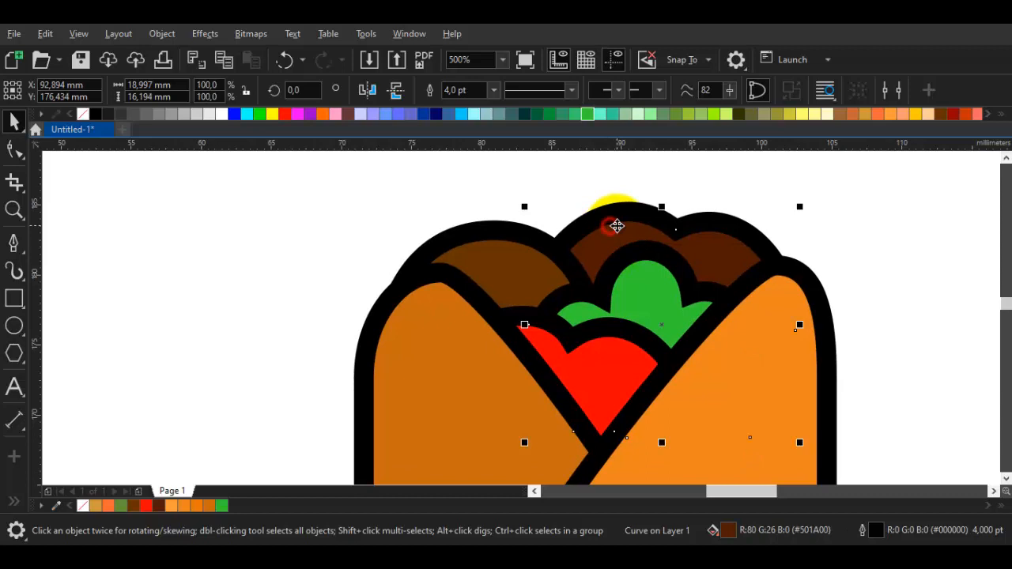
pyautogui.click(673, 229)
pyautogui.click(542, 230)
pyautogui.moveTo(530, 249); pyautogui.dragTo(520, 231)
pyautogui.scroll(-1, 519, 247)
pyautogui.press('space')
pyautogui.click(569, 207)
pyautogui.scroll(1, 491, 248)
pyautogui.scroll(-1, 478, 269)
pyautogui.press('space')
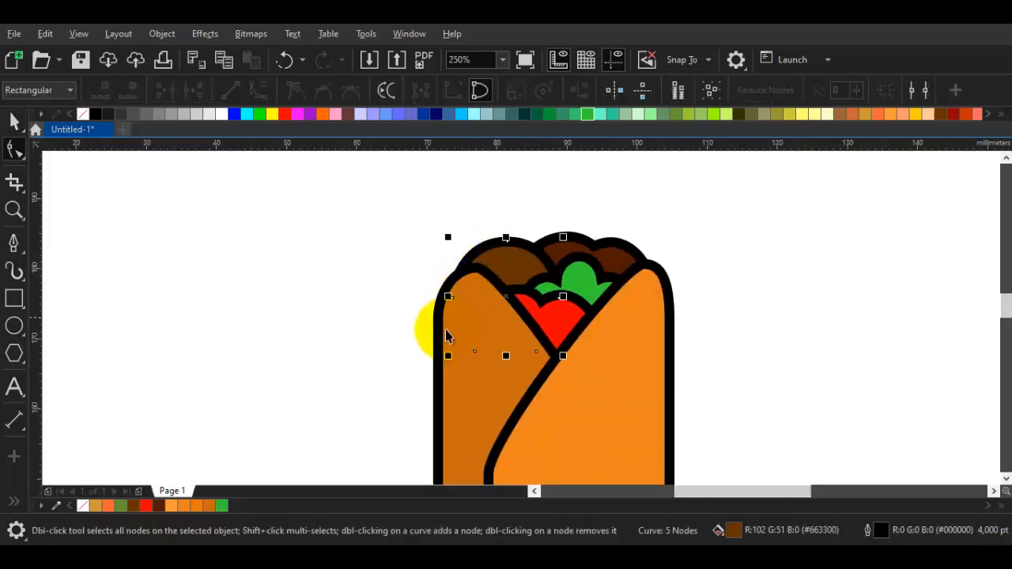
pyautogui.click(447, 359)
pyautogui.press('space')
# Draw a rectangle about 33 mm wide across both panels and stretch it above the fillings to about 24.7 mm high
pyautogui.moveTo(436, 250); pyautogui.dragTo(387, 224)
pyautogui.click(14, 298)
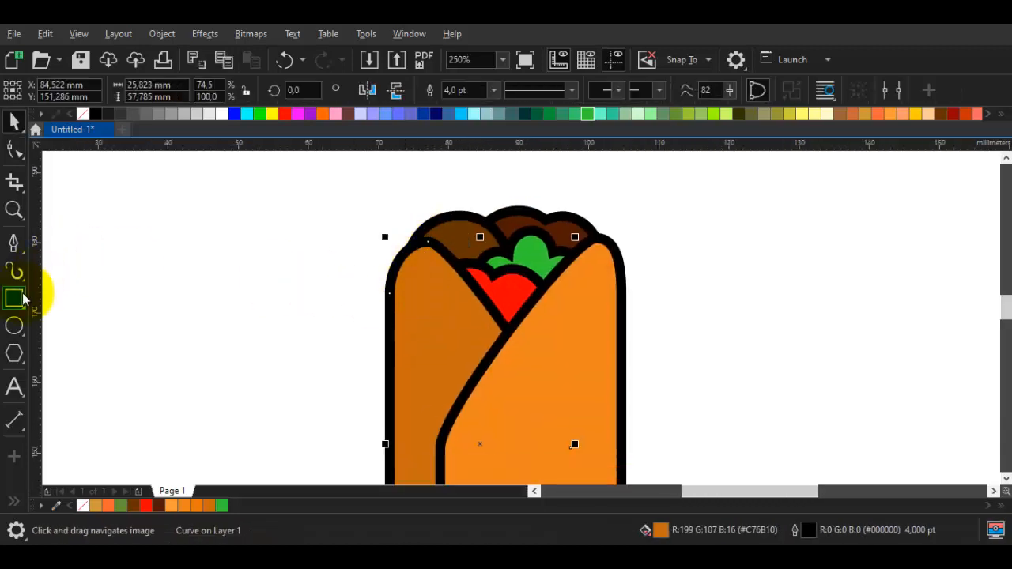
pyautogui.moveTo(390, 365); pyautogui.dragTo(625, 290)
pyautogui.press('space')
pyautogui.moveTo(506, 288); pyautogui.dragTo(498, 190)
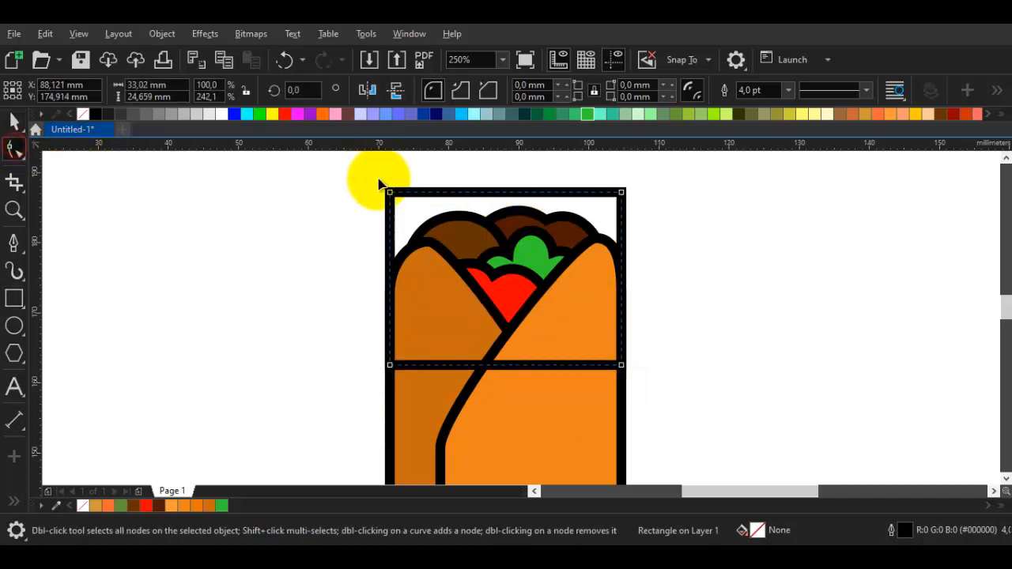
# Round all four corners of the rectangle to a radius of about 12.33 mm
pyautogui.moveTo(387, 192); pyautogui.dragTo(463, 202)
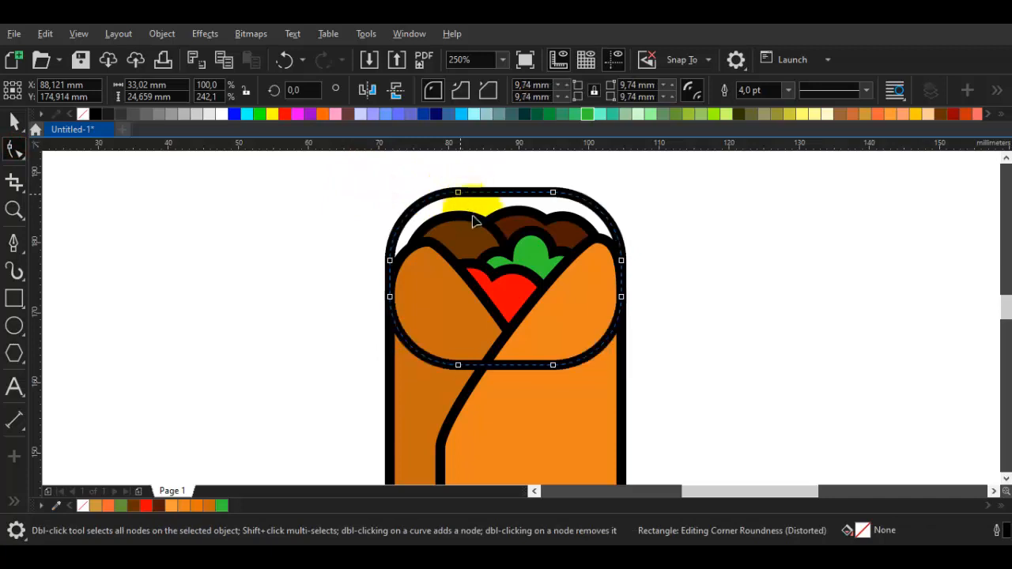
pyautogui.press('space')
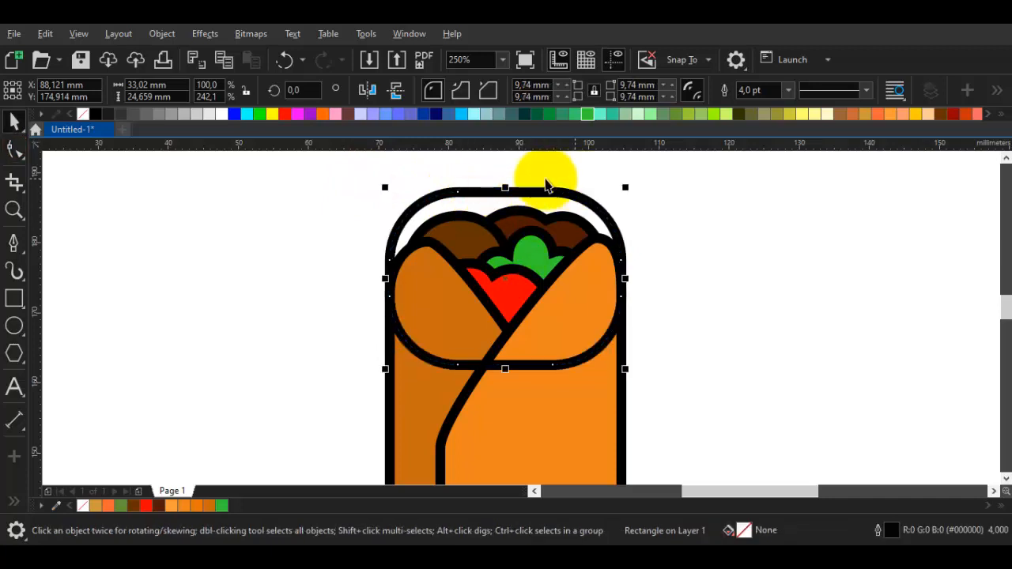
pyautogui.press('space')
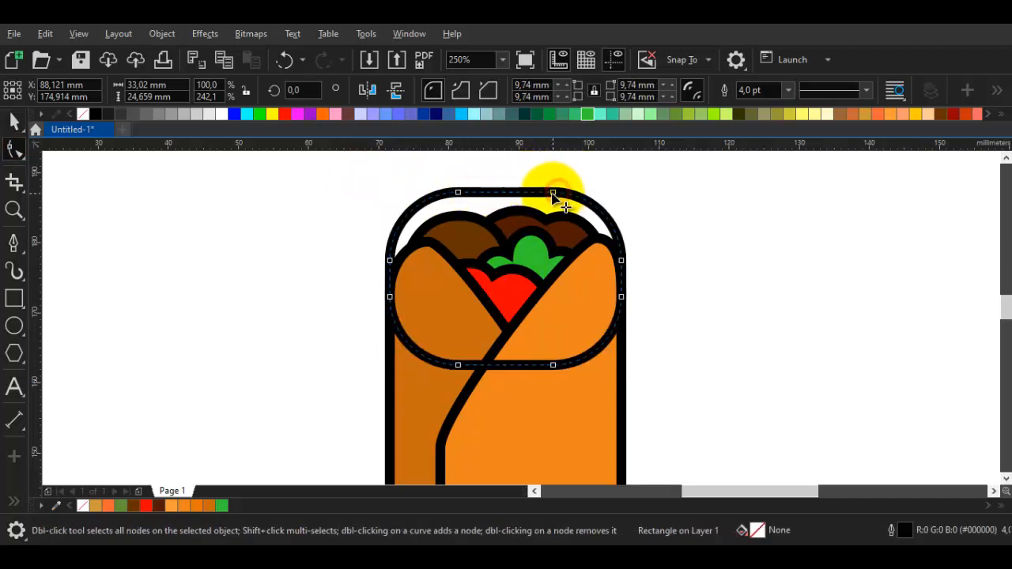
pyautogui.moveTo(553, 198); pyautogui.dragTo(516, 193)
pyautogui.press('space')
# Send the rounded rectangle to the back, behind the panels and fillings
pyautogui.rightClick(527, 186)
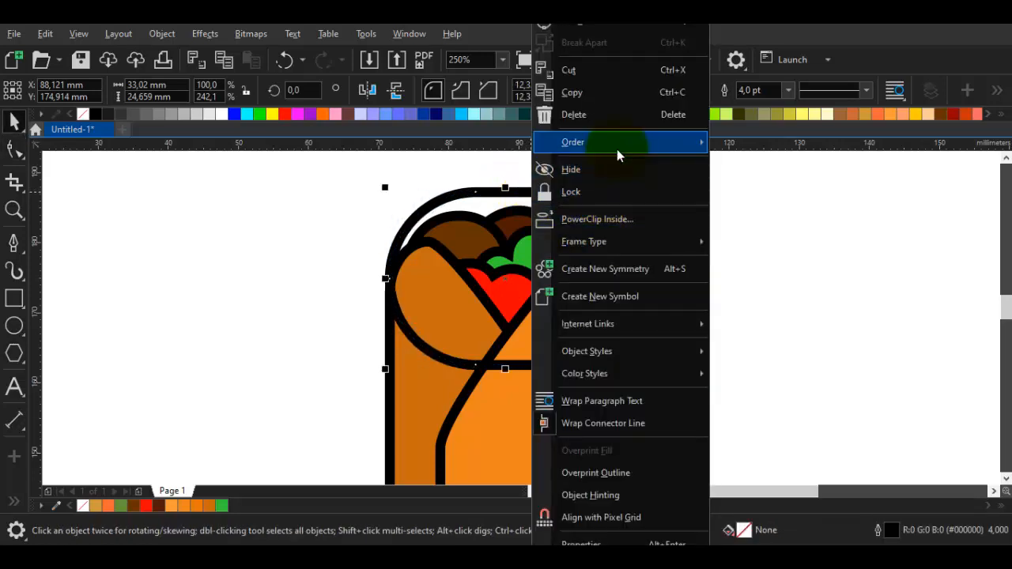
pyautogui.moveTo(616, 151)
pyautogui.click(775, 216)
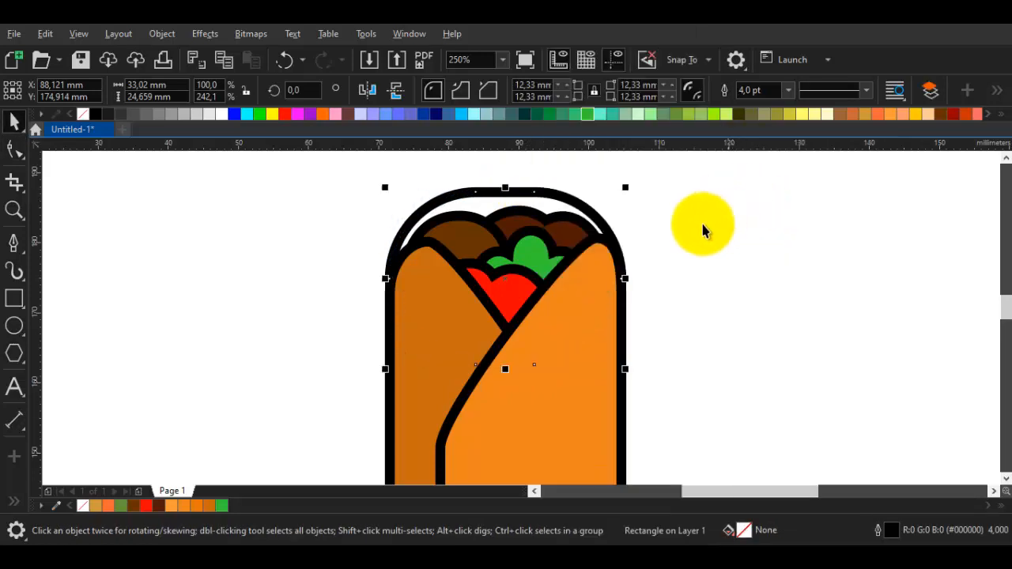
# Fill the rounded rectangle with the left panel's orange (#C76B10) using the Color Eyedropper
pyautogui.scroll(2, 526, 201)
pyautogui.press('i')
pyautogui.click(370, 377)
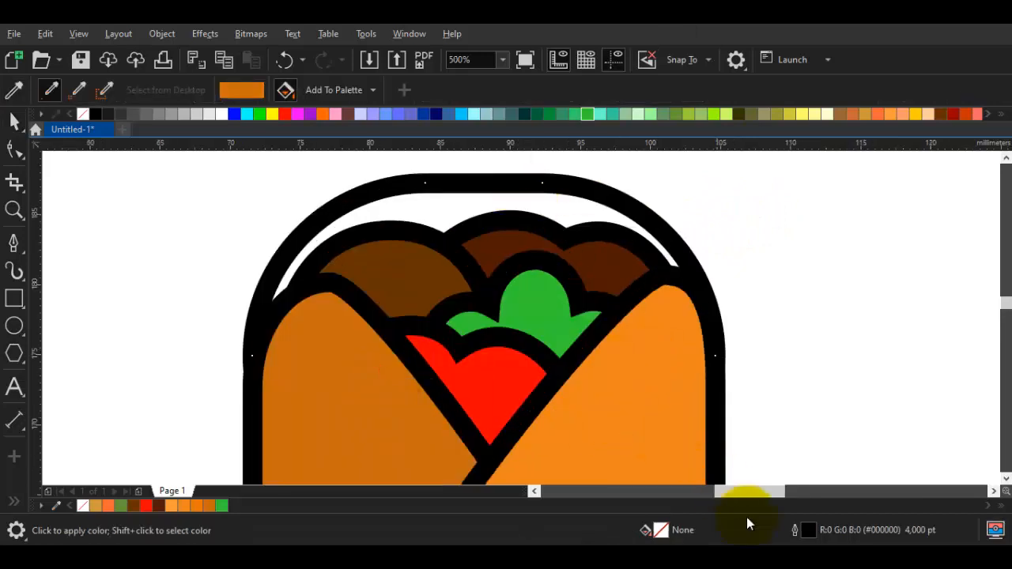
pyautogui.click(430, 210)
pyautogui.press('space')
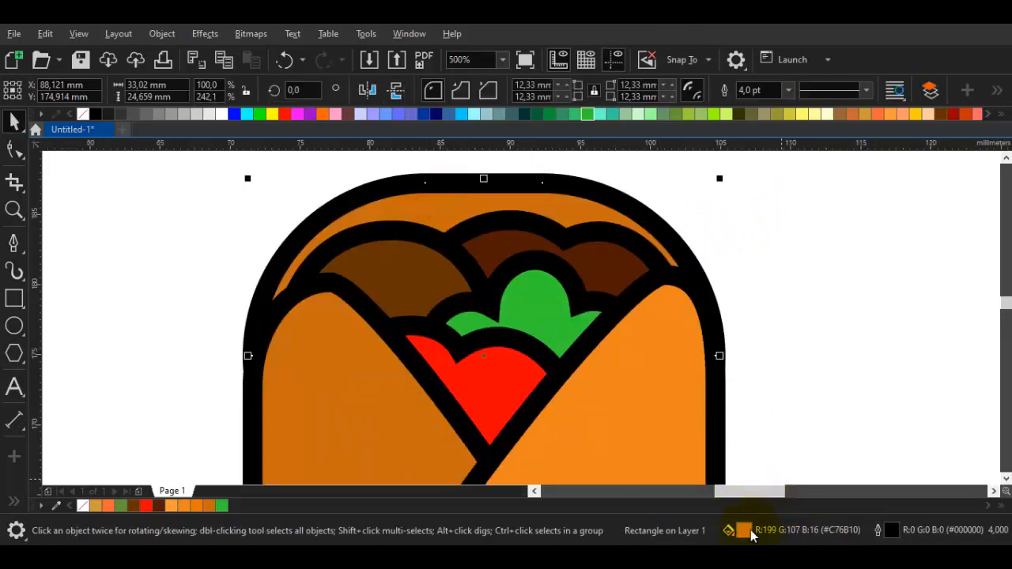
# Darken the rounded rectangle's uniform fill to #B56A1F
pyautogui.hotkey('shift', 'F11')
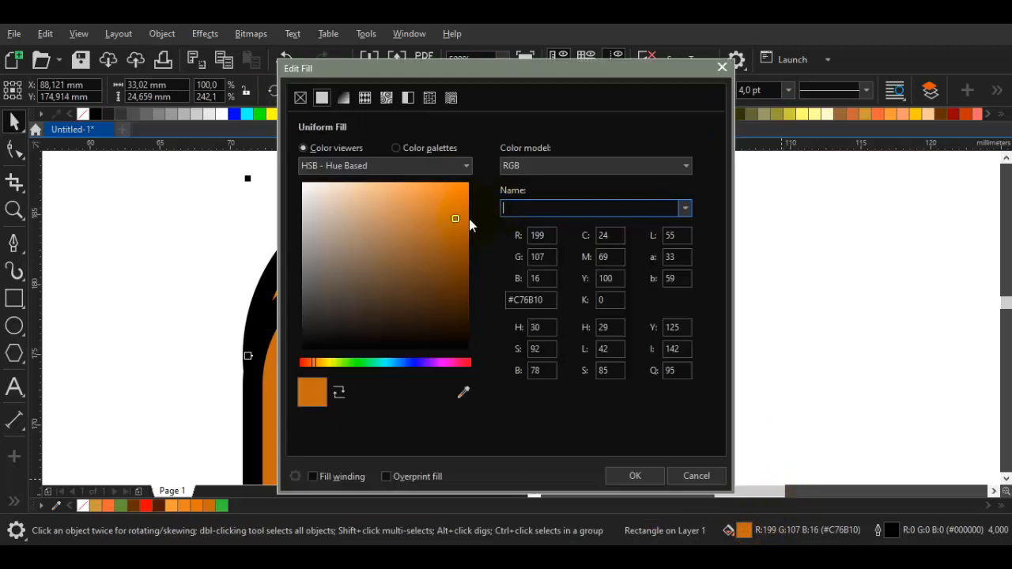
pyautogui.moveTo(453, 237); pyautogui.dragTo(452, 253)
pyautogui.moveTo(467, 103); pyautogui.dragTo(808, 72)
pyautogui.moveTo(781, 205); pyautogui.dragTo(784, 200)
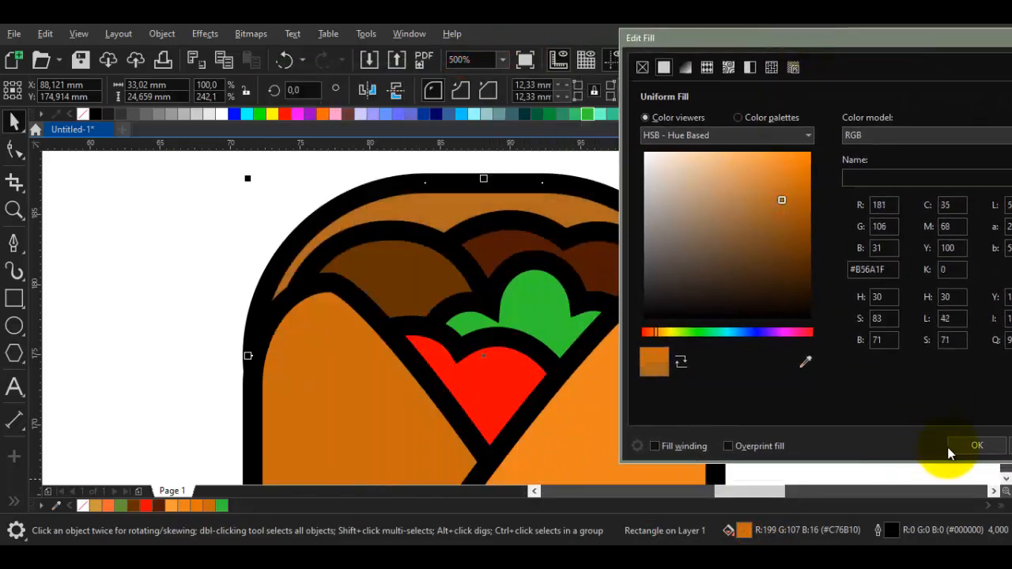
pyautogui.click(969, 445)
pyautogui.click(895, 387)
# Duplicate the green filling about 8.8 mm left and 5.5 mm up, and fill the copy with darker green #439426
pyautogui.click(616, 257)
pyautogui.moveTo(579, 329); pyautogui.dragTo(458, 253)
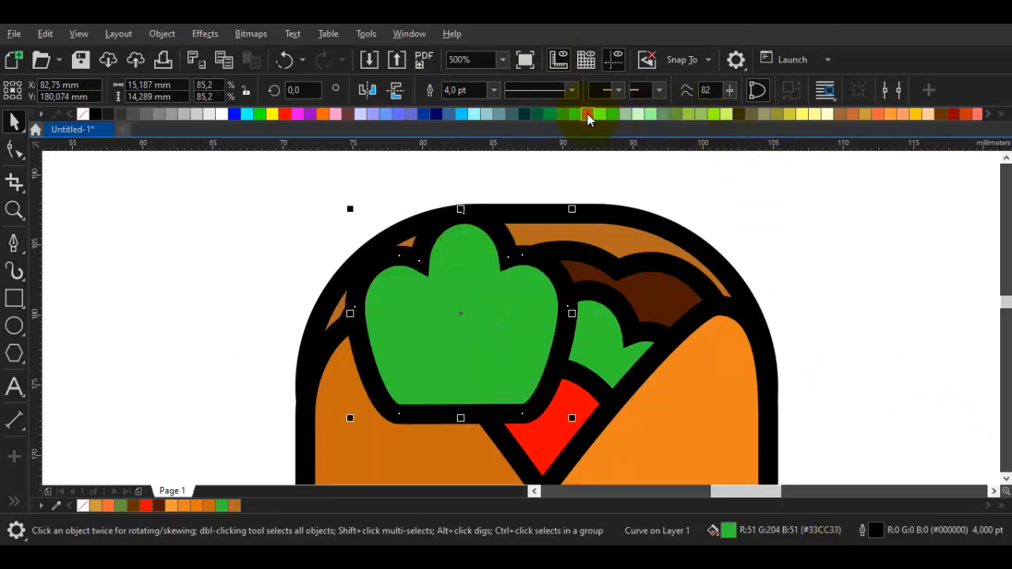
pyautogui.moveTo(588, 117); pyautogui.dragTo(649, 165)
# Order the dark green copy directly in front of the rounded rectangle and move it about 2.3 mm left and 1.1 mm up
pyautogui.rightClick(493, 276)
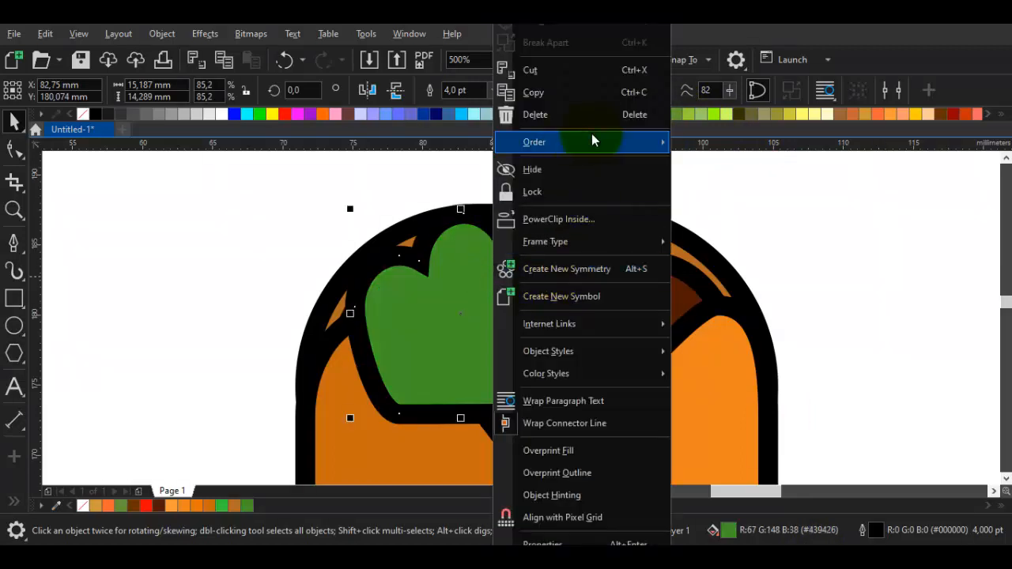
pyautogui.moveTo(592, 141)
pyautogui.click(716, 288)
pyautogui.click(594, 230)
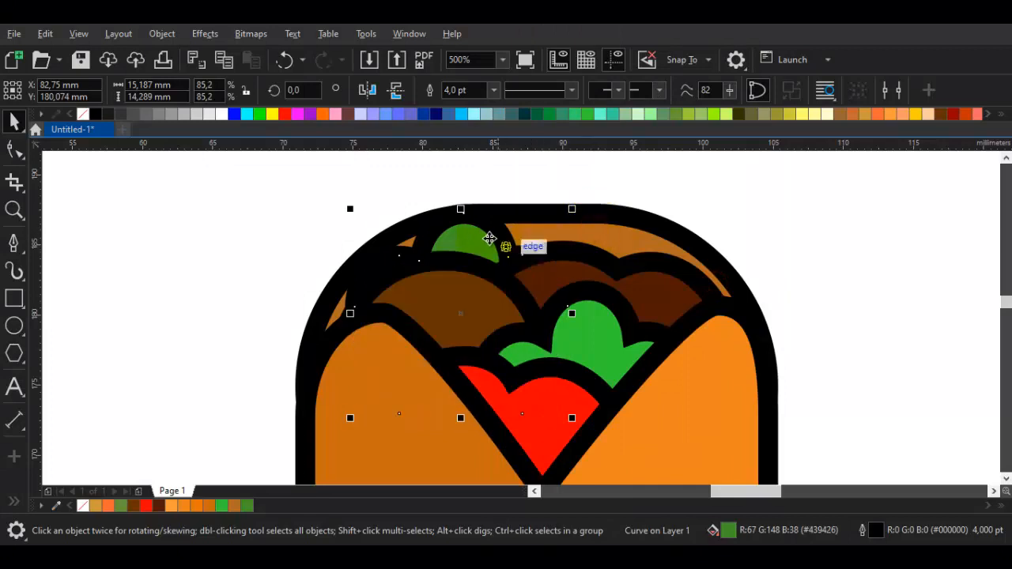
pyautogui.moveTo(486, 235); pyautogui.dragTo(451, 216)
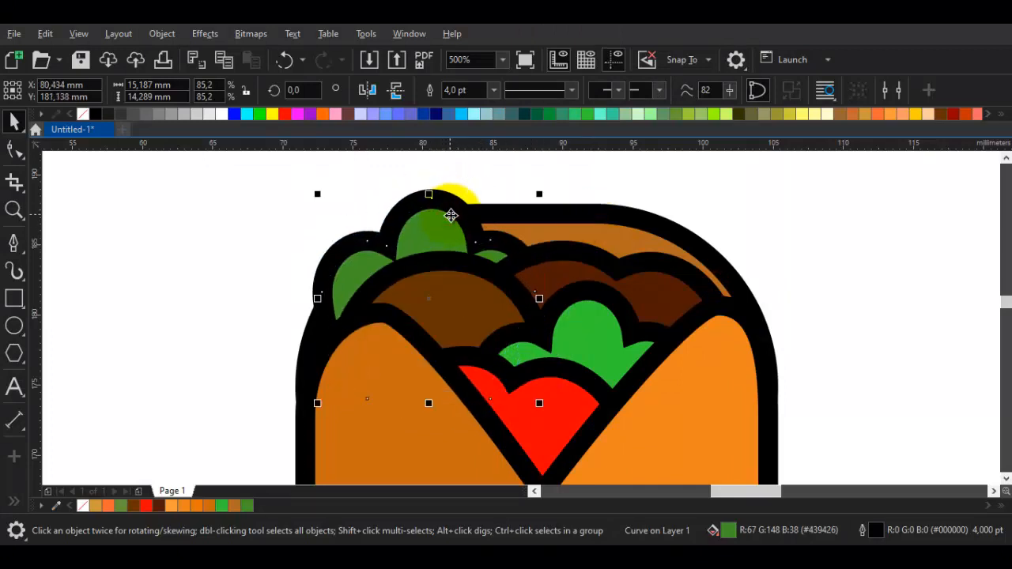
pyautogui.click(459, 304)
pyautogui.moveTo(538, 425); pyautogui.dragTo(692, 315)
pyautogui.hotkey('ctrl', 'z')
# Duplicate the red filling about 9 mm right and 10 mm up, and order the copy directly in front of the rounded rectangle
pyautogui.click(575, 401)
pyautogui.moveTo(576, 400); pyautogui.dragTo(685, 262)
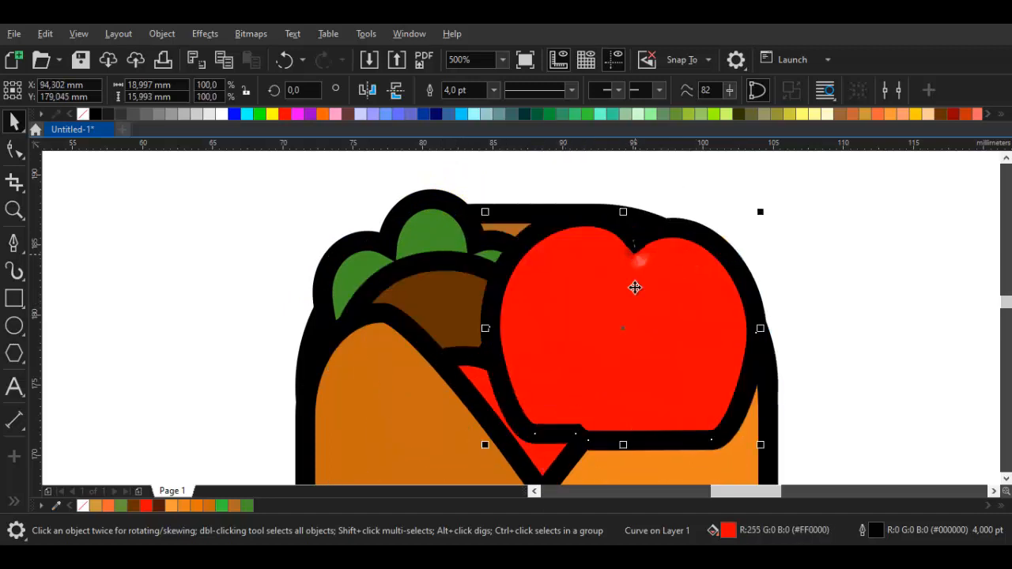
pyautogui.rightClick(636, 287)
pyautogui.moveTo(725, 141)
pyautogui.click(861, 291)
pyautogui.click(511, 212)
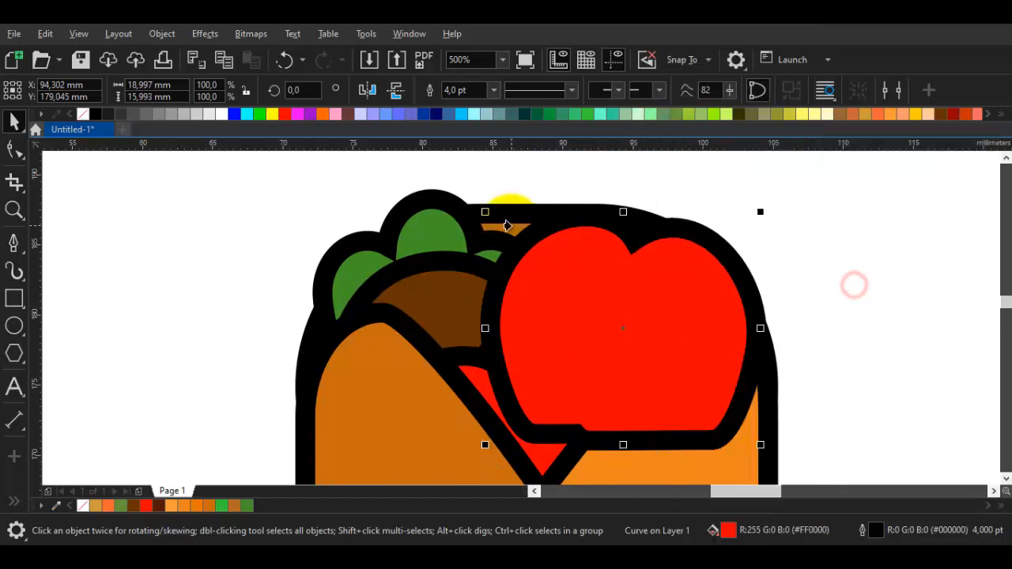
# Move the dark brown right-hand filling down about 2.3 mm over the back red filling
pyautogui.moveTo(707, 244); pyautogui.dragTo(705, 276)
pyautogui.scroll(-2, 818, 257)
pyautogui.click(836, 249)
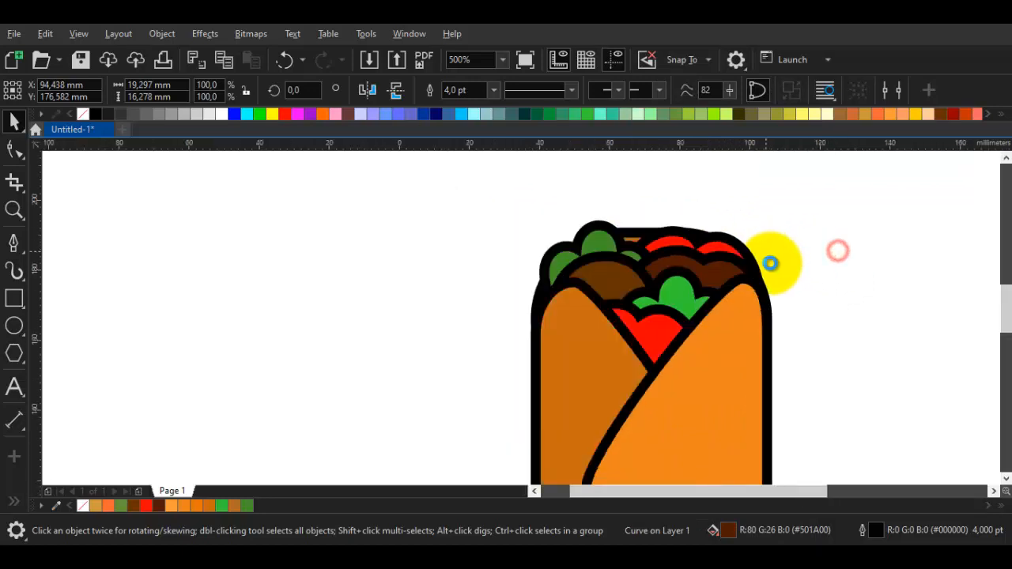
# Draw an ellipse about 1.38 × 1.80 mm on the left wrap panel, fill it black and remove its outline
pyautogui.scroll(-2, 748, 265)
pyautogui.scroll(2, 673, 336)
pyautogui.moveTo(674, 330); pyautogui.dragTo(610, 334)
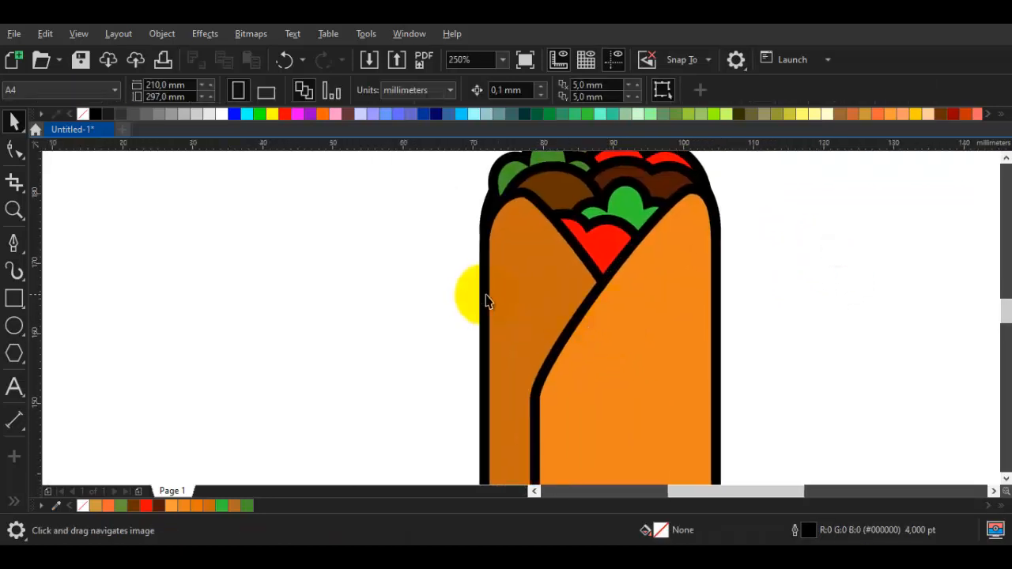
pyautogui.click(15, 326)
pyautogui.scroll(2, 515, 305)
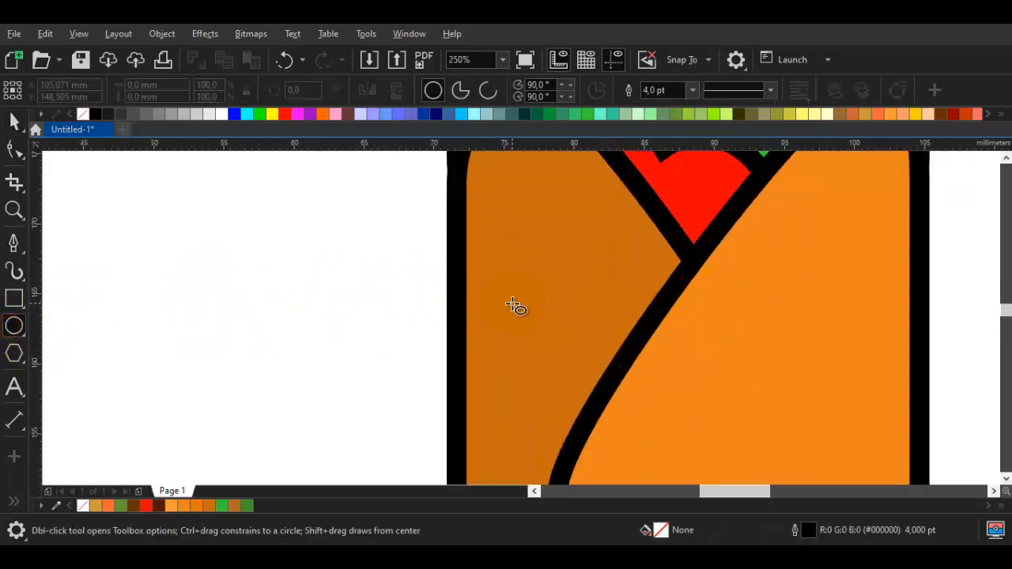
pyautogui.moveTo(513, 289); pyautogui.dragTo(537, 318)
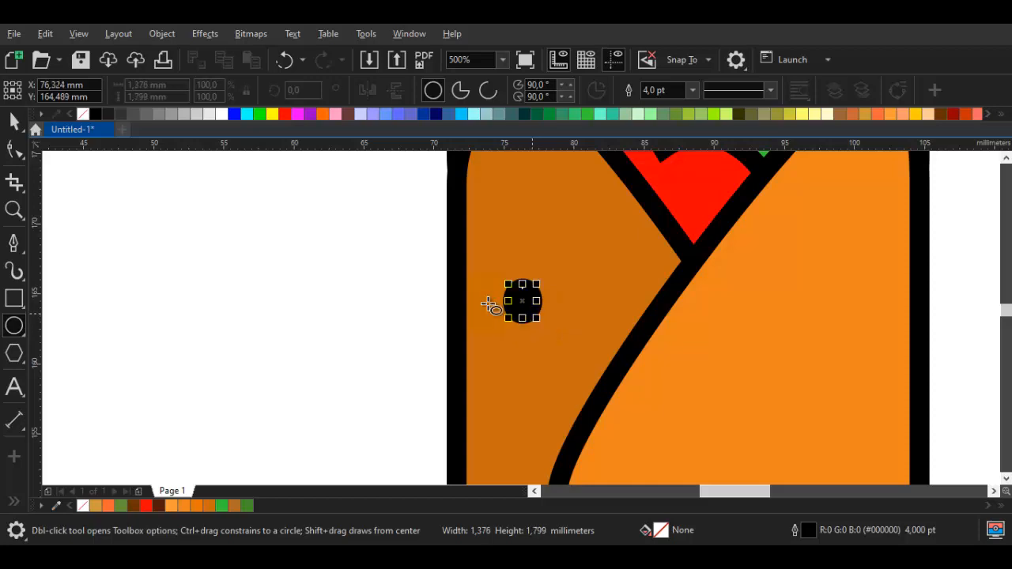
pyautogui.click(95, 114)
pyautogui.rightClick(83, 115)
pyautogui.click(212, 215)
pyautogui.scroll(-1, 561, 340)
pyautogui.press('space')
# Duplicate the black spot across the upper and middle left wrap panel, scaling some copies to about 0.90 × 1.18 mm
pyautogui.scroll(1, 560, 315)
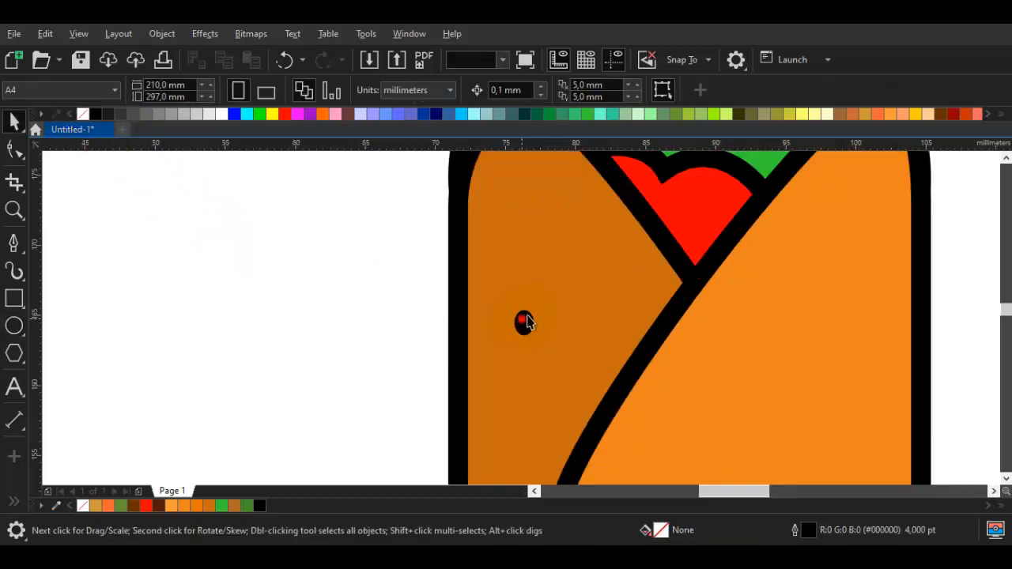
pyautogui.moveTo(523, 319); pyautogui.dragTo(531, 387)
pyautogui.rightClick(452, 228)
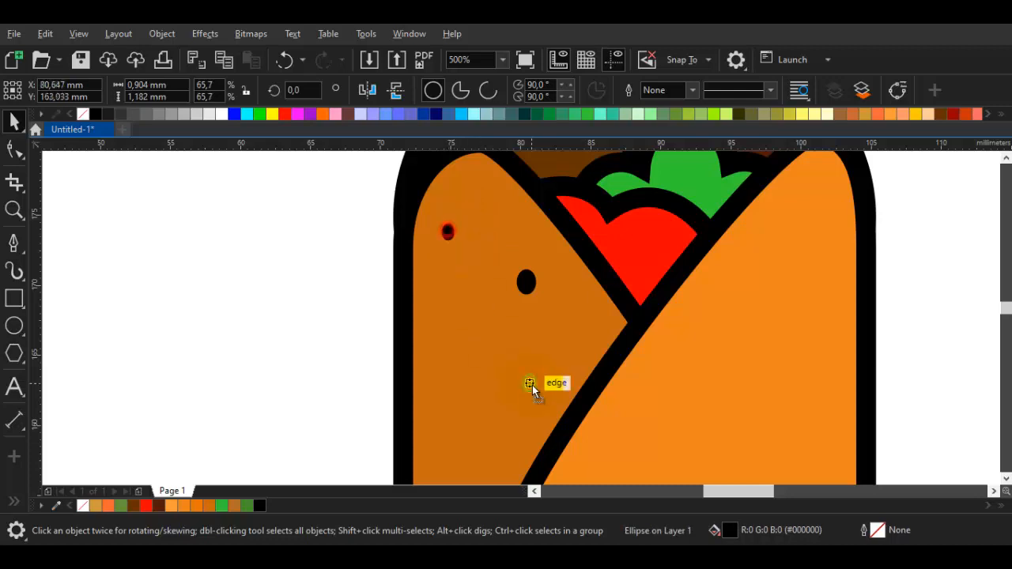
pyautogui.moveTo(440, 437); pyautogui.dragTo(438, 437)
pyautogui.rightClick(438, 437)
pyautogui.moveTo(448, 425); pyautogui.dragTo(492, 281)
pyautogui.moveTo(482, 290); pyautogui.dragTo(504, 197)
pyautogui.moveTo(578, 235); pyautogui.dragTo(501, 373)
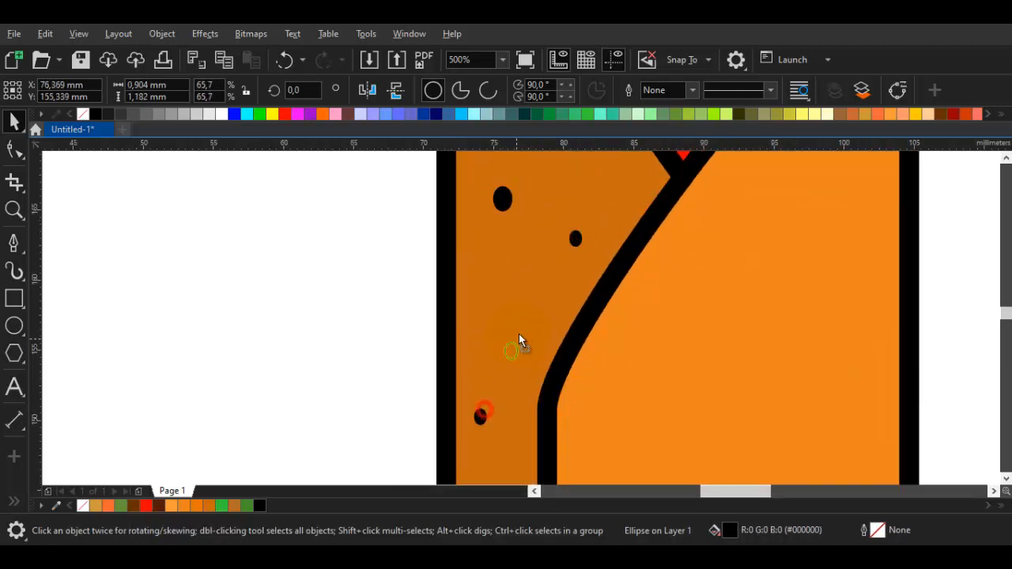
pyautogui.moveTo(520, 340); pyautogui.dragTo(519, 332)
# Scatter copies of the large and small black spots from the top to the bottom of the right wrap panel
pyautogui.scroll(-2, 518, 332)
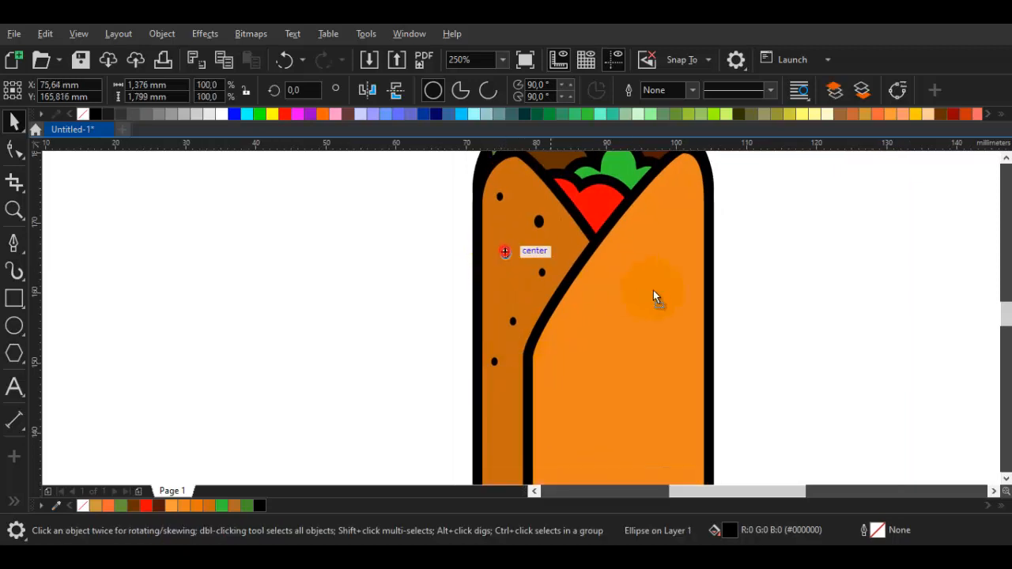
pyautogui.moveTo(543, 274); pyautogui.dragTo(696, 215)
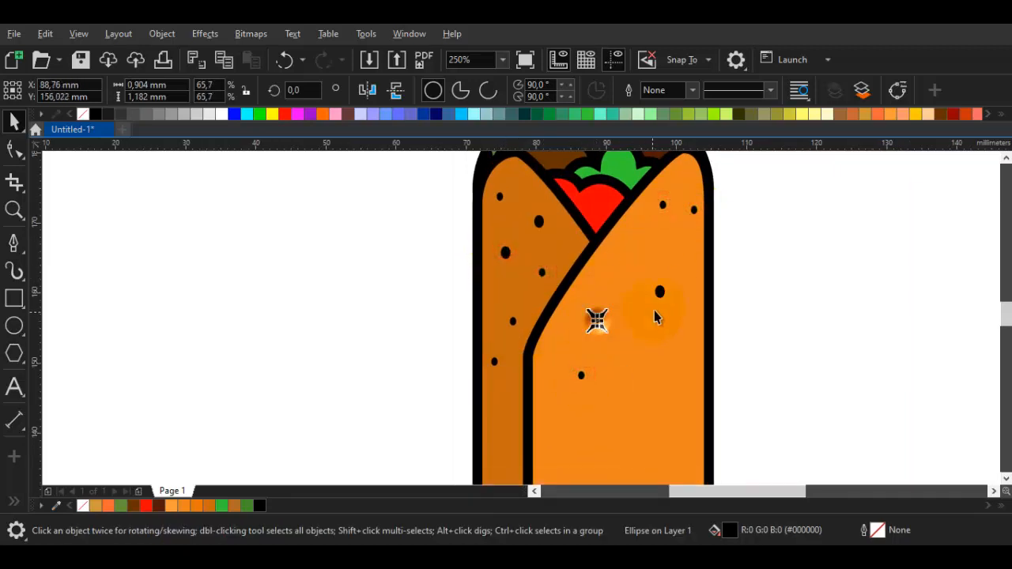
pyautogui.moveTo(660, 292); pyautogui.dragTo(628, 306)
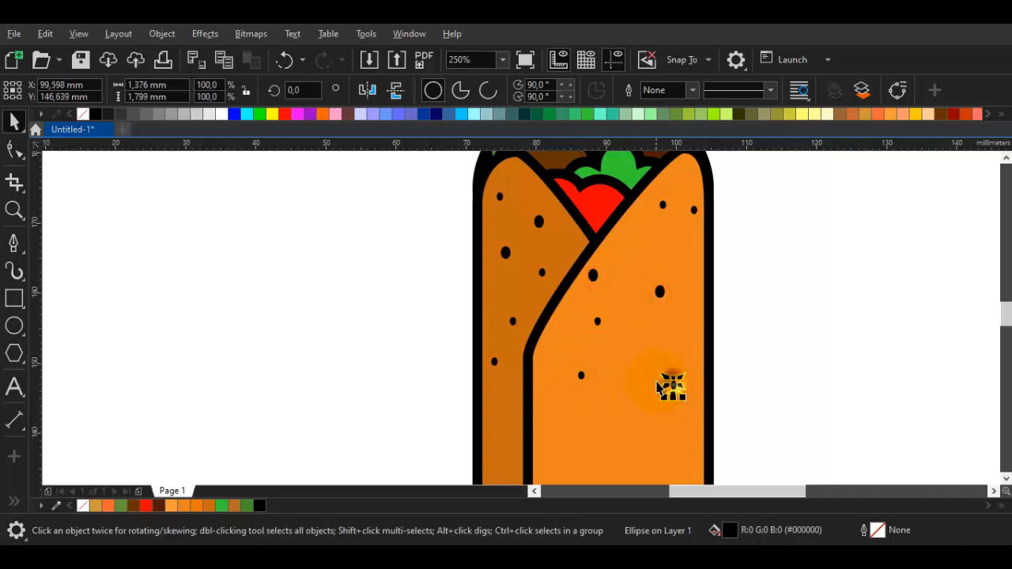
pyautogui.moveTo(531, 439); pyautogui.dragTo(558, 336)
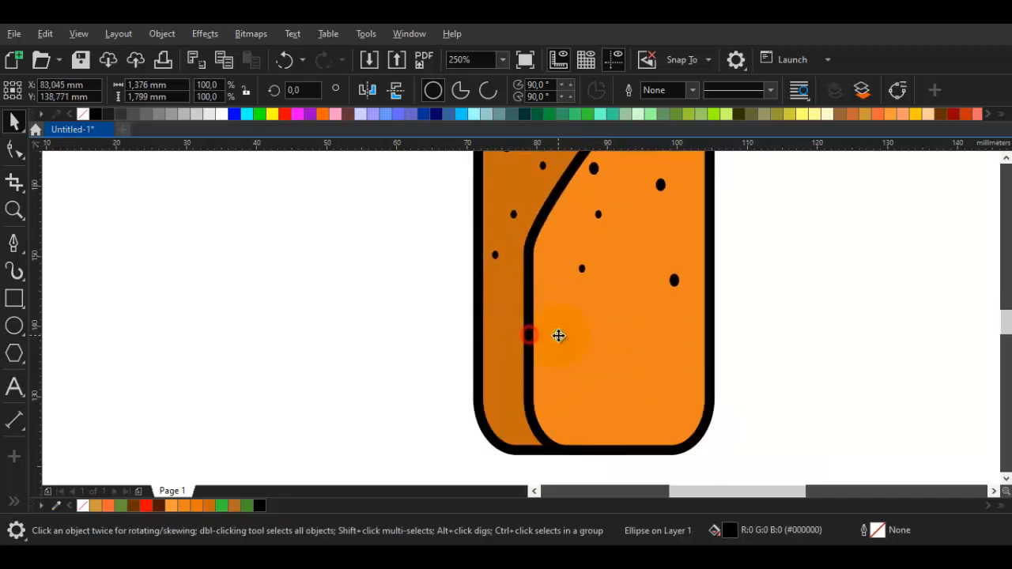
pyautogui.keyDown('shift'); pyautogui.click(585, 271); pyautogui.keyUp('shift')
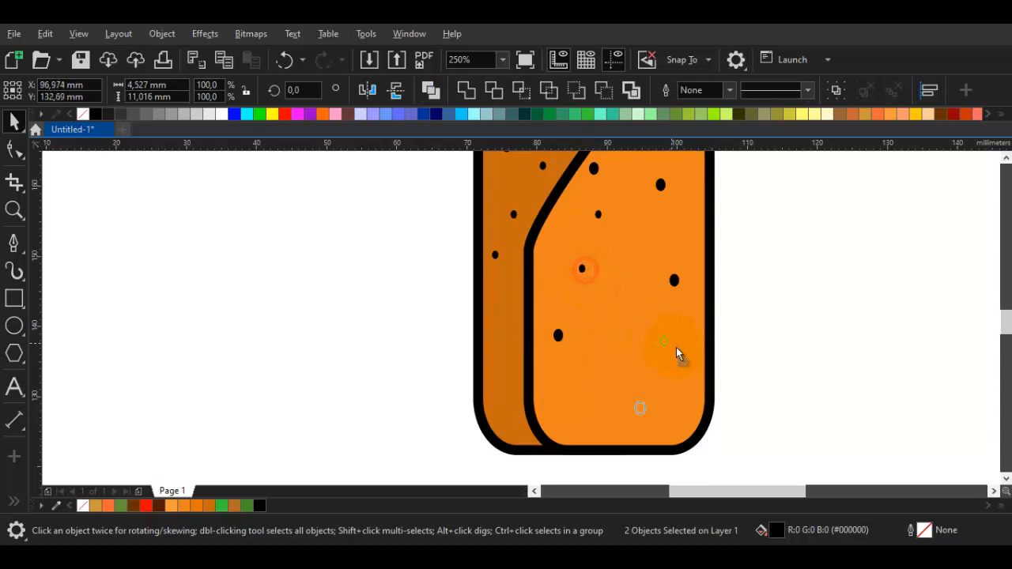
pyautogui.moveTo(673, 286); pyautogui.dragTo(618, 332)
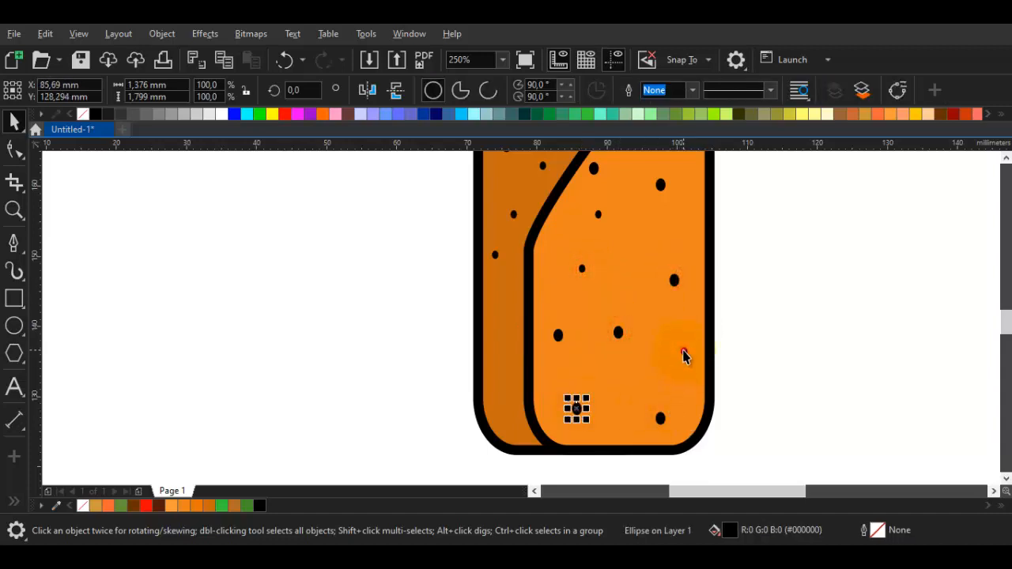
# Duplicate the small black spot to several places along the lower part of the left wrap panel
pyautogui.moveTo(685, 354); pyautogui.dragTo(486, 334)
pyautogui.scroll(2, 479, 346)
pyautogui.moveTo(553, 437); pyautogui.dragTo(553, 436)
pyautogui.moveTo(553, 436); pyautogui.dragTo(531, 370)
pyautogui.scroll(-2, 531, 370)
pyautogui.click(433, 343)
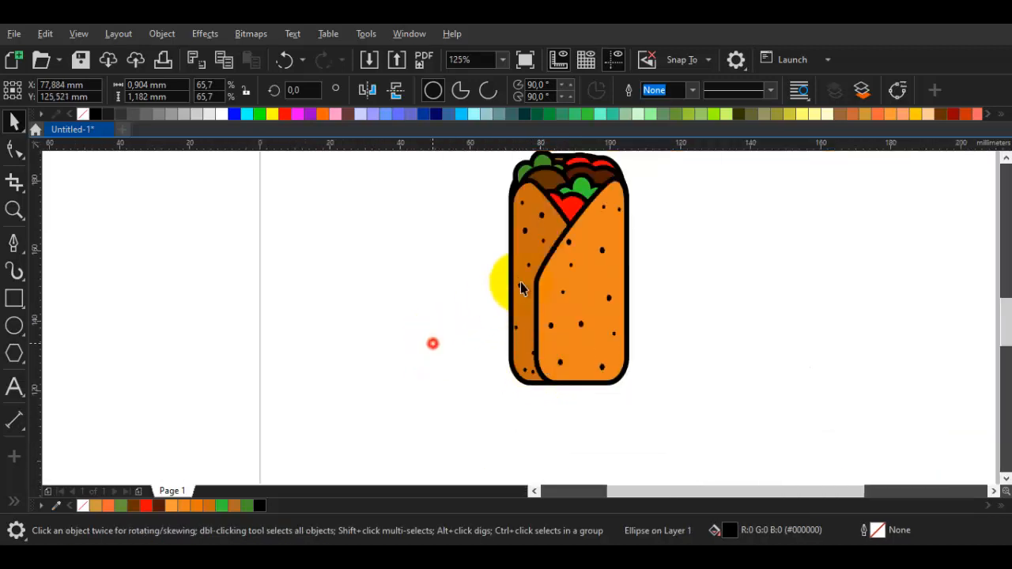
# Add a small black spot near the right wrap panel's upper right edge, at about X 102.2, Y 166 mm
pyautogui.moveTo(590, 244); pyautogui.dragTo(558, 285)
pyautogui.scroll(1, 558, 285)
pyautogui.moveTo(527, 332); pyautogui.dragTo(621, 263)
# Duplicate a small black spot onto the front red filling and fill the copy with pale yellow #FFFFCC
pyautogui.scroll(-1, 621, 264)
pyautogui.scroll(2, 498, 345)
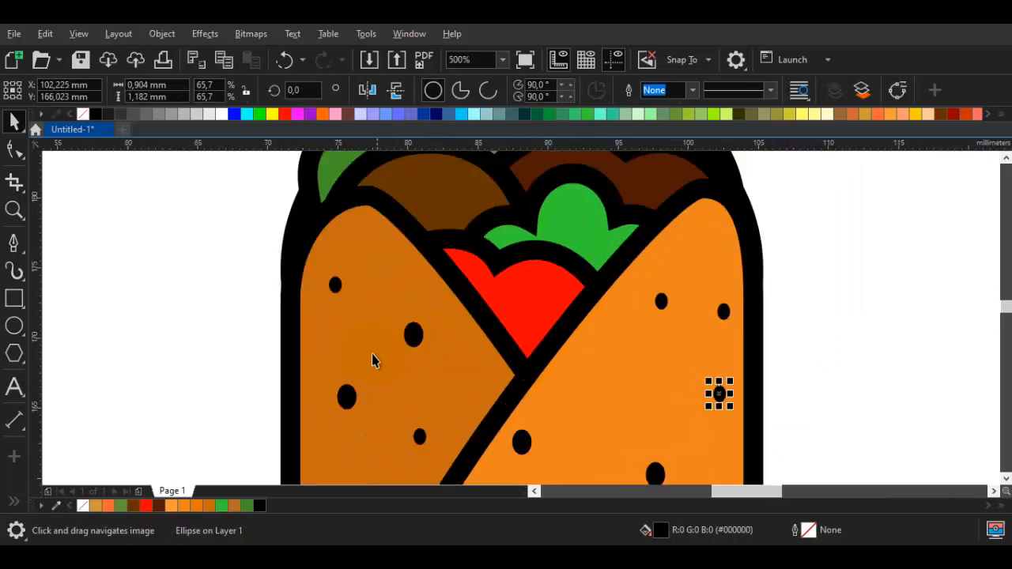
pyautogui.moveTo(340, 278); pyautogui.dragTo(467, 296)
pyautogui.hotkey('ctrl', 'z')
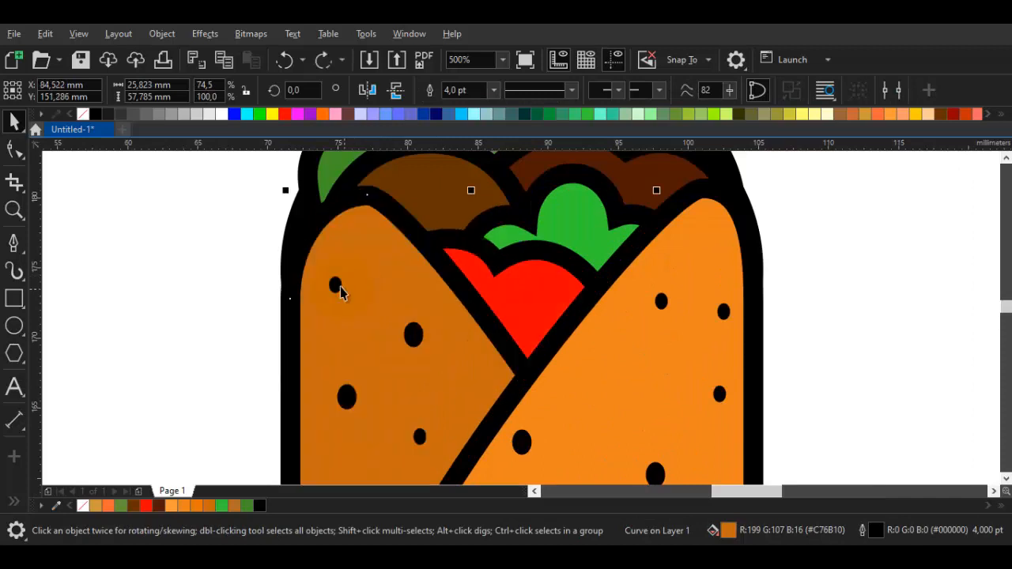
pyautogui.moveTo(338, 285); pyautogui.dragTo(524, 301)
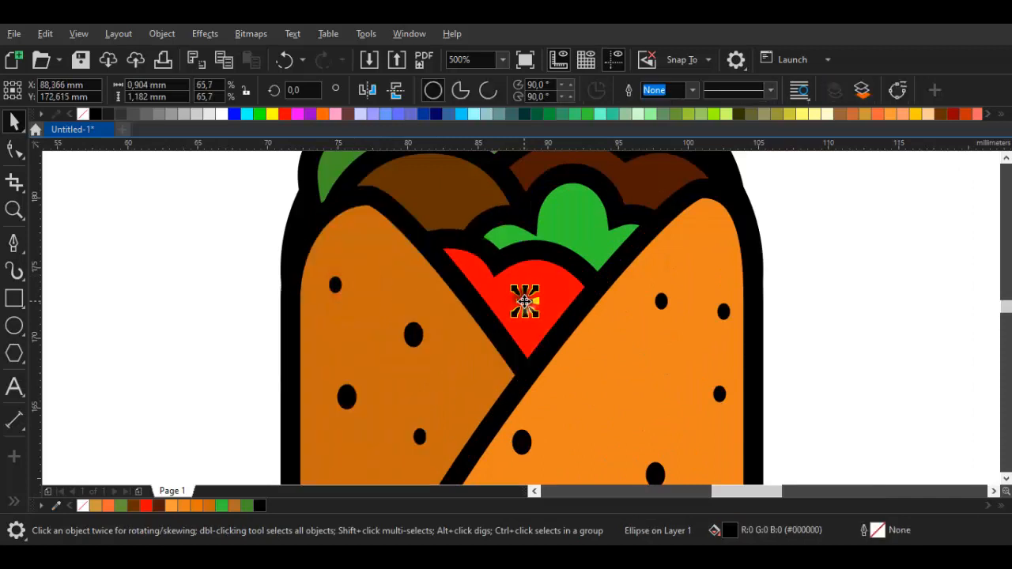
pyautogui.click(822, 113)
pyautogui.scroll(1, 528, 300)
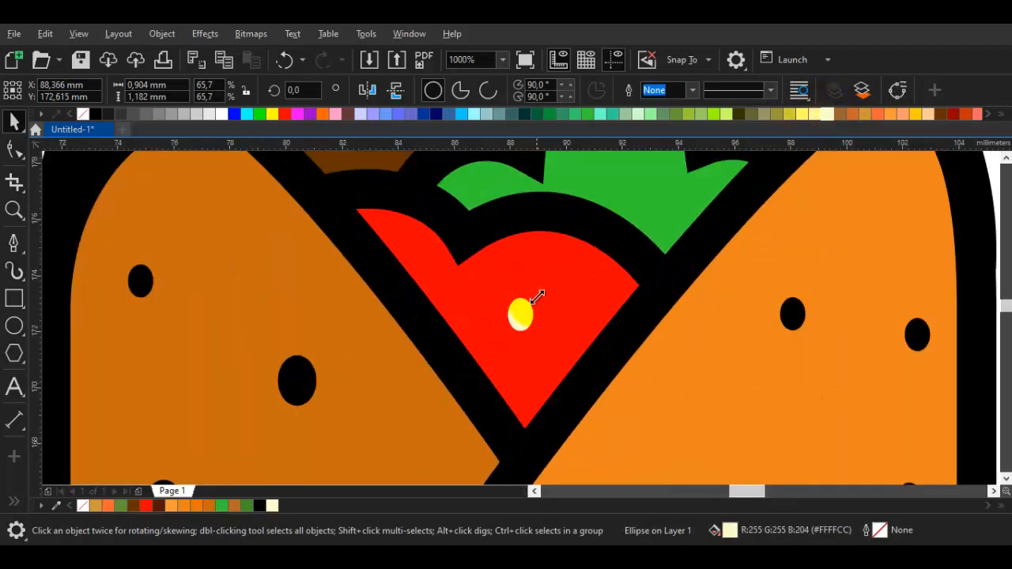
# Scale the pale yellow spot to about 0.73 × 0.95 mm and scatter 0.36 × 0.47 mm copies over the front red filling
pyautogui.moveTo(537, 297); pyautogui.dragTo(615, 299)
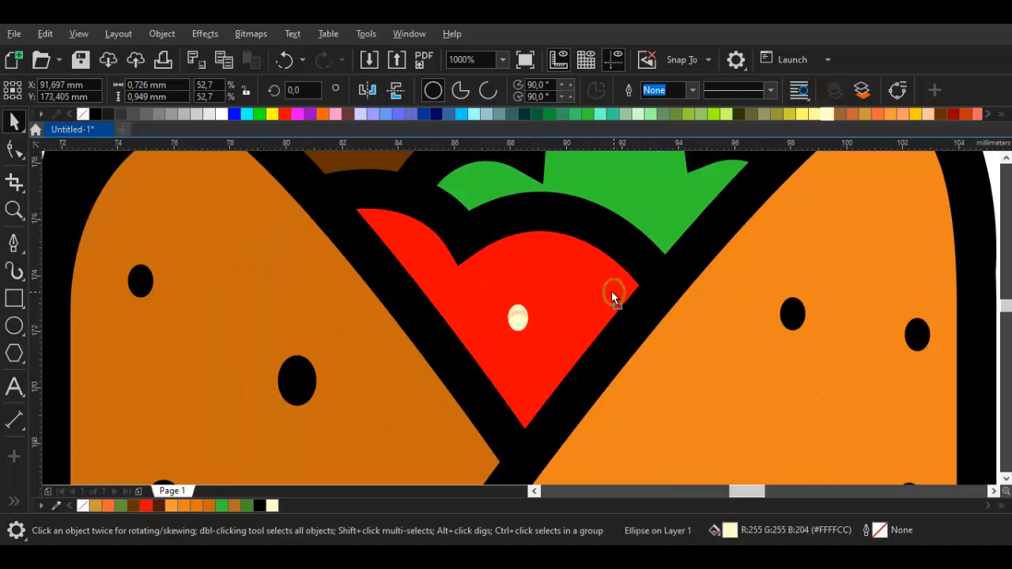
pyautogui.moveTo(513, 259); pyautogui.dragTo(496, 275)
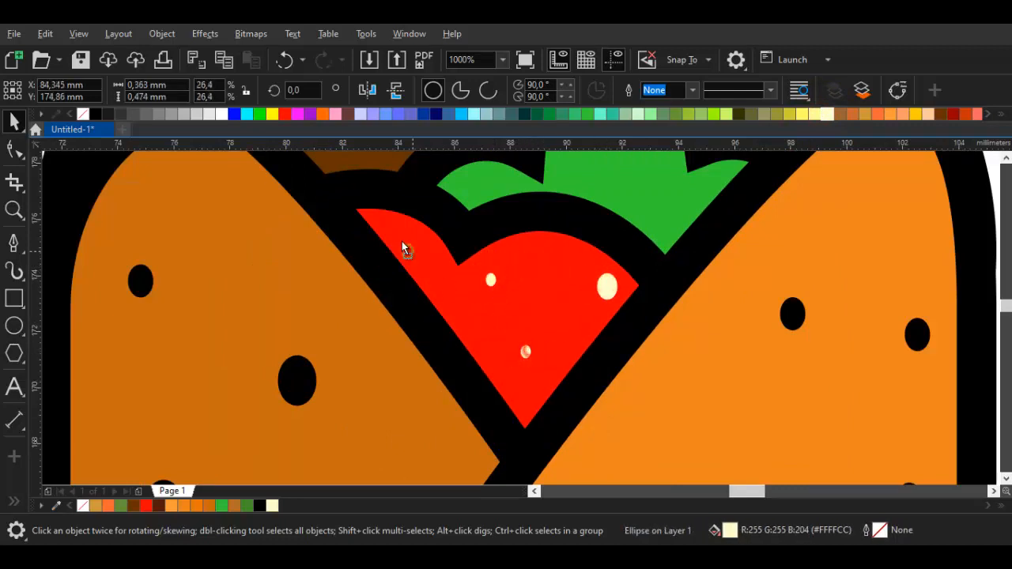
pyautogui.scroll(-2, 452, 276)
pyautogui.click(831, 291)
# Duplicate pale yellow spots onto both lobes of the back red filling, scaling the rightmost copy to about 0.23 × 0.30 mm
pyautogui.scroll(1, 539, 270)
pyautogui.moveTo(538, 271); pyautogui.dragTo(408, 382)
pyautogui.click(462, 219)
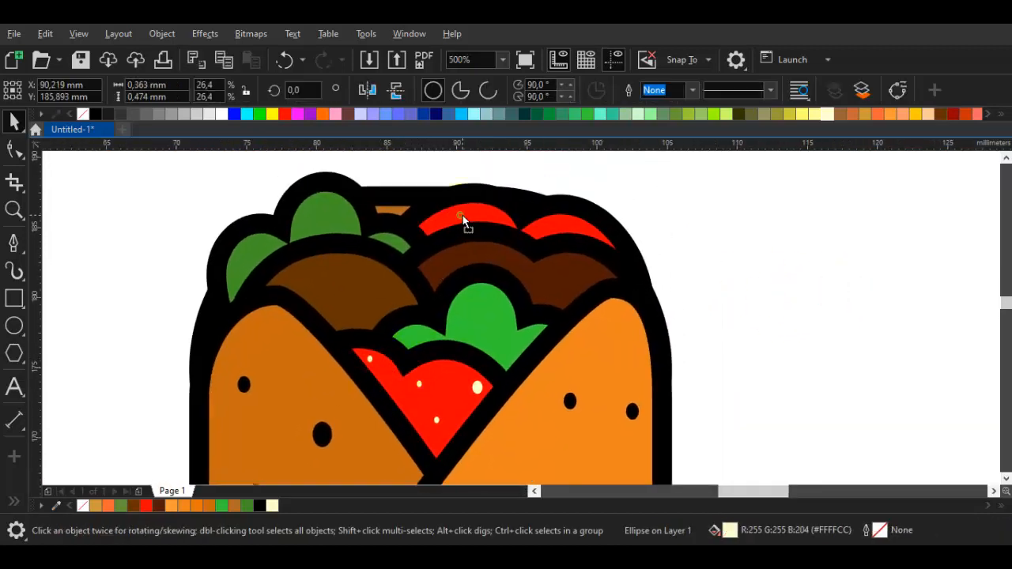
pyautogui.scroll(1, 461, 216)
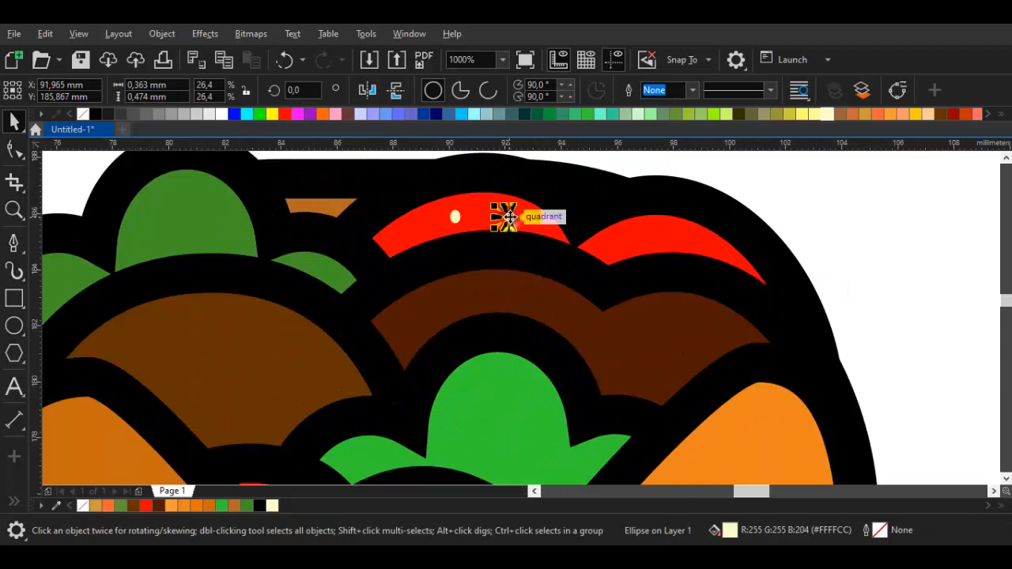
pyautogui.moveTo(508, 217); pyautogui.dragTo(631, 240)
pyautogui.moveTo(700, 237); pyautogui.dragTo(697, 236)
pyautogui.scroll(1, 703, 235)
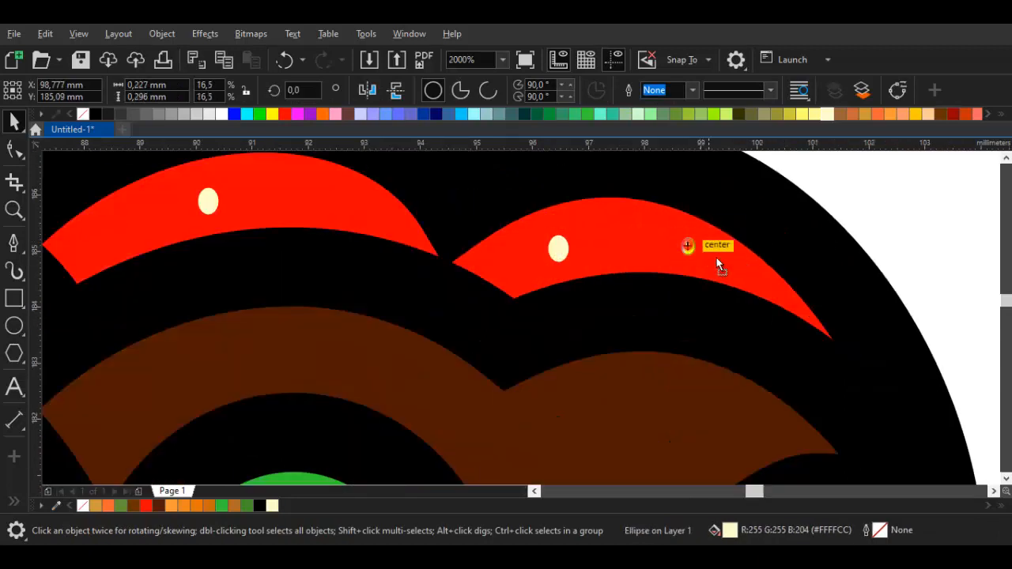
pyautogui.press('Escape')
pyautogui.scroll(-3, 850, 268)
# Duplicate a black spot over the dark brown right-hand filling, using sizes of about 0.45 × 0.59 mm and 0.31 × 0.41 mm
pyautogui.scroll(1, 775, 281)
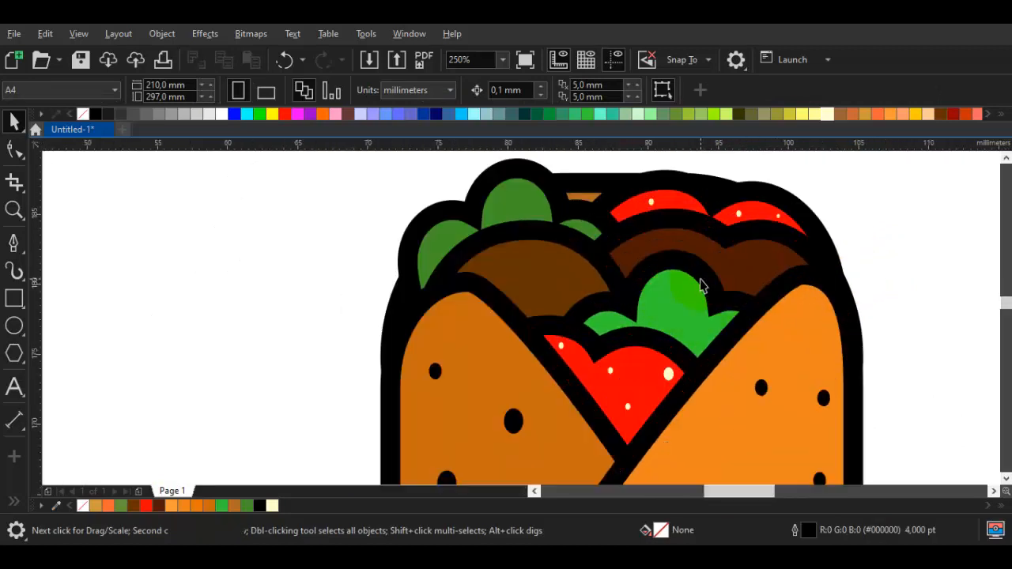
pyautogui.click(824, 400)
pyautogui.scroll(1, 823, 399)
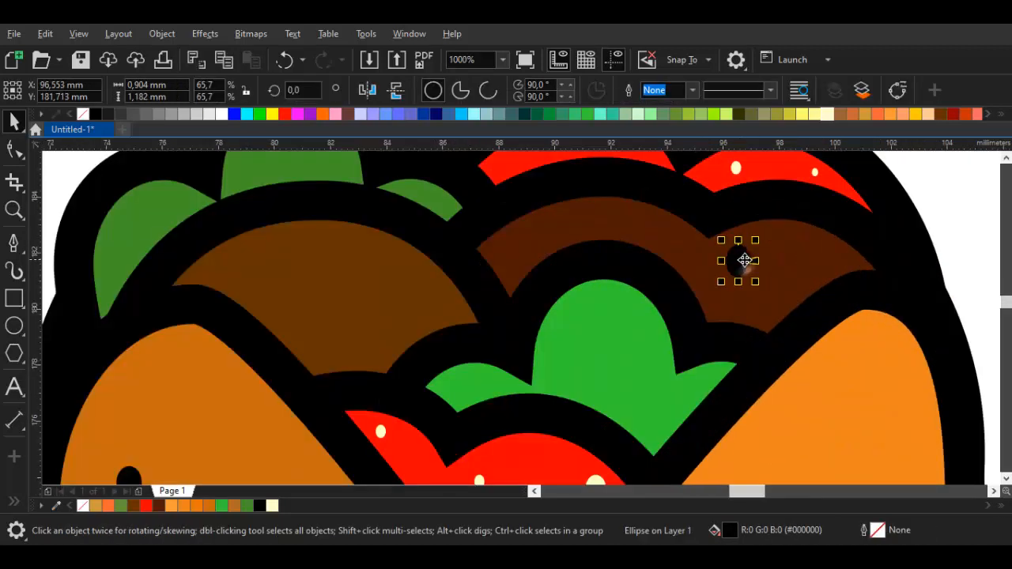
pyautogui.moveTo(755, 247); pyautogui.dragTo(735, 269)
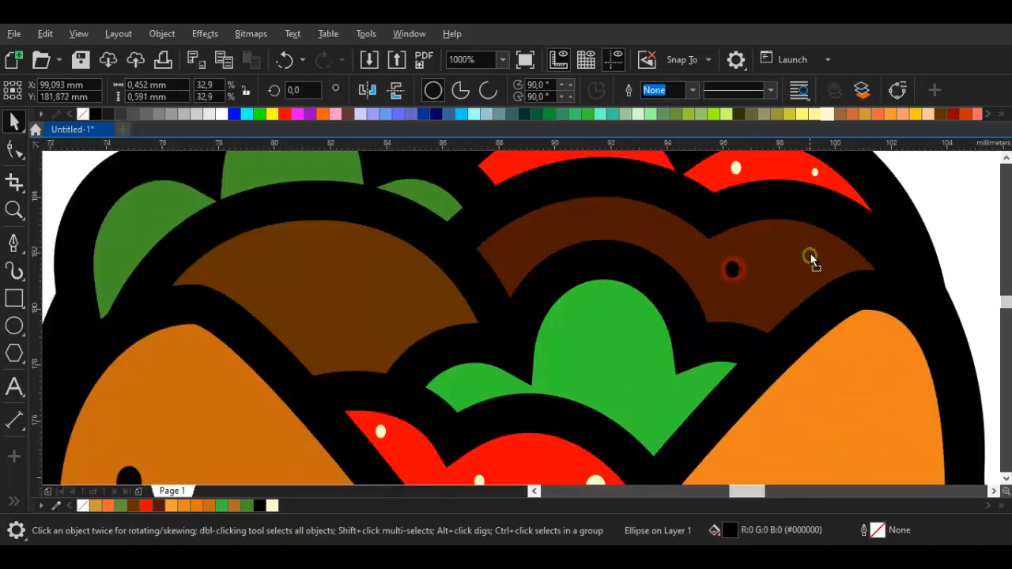
pyautogui.moveTo(564, 222); pyautogui.dragTo(565, 211)
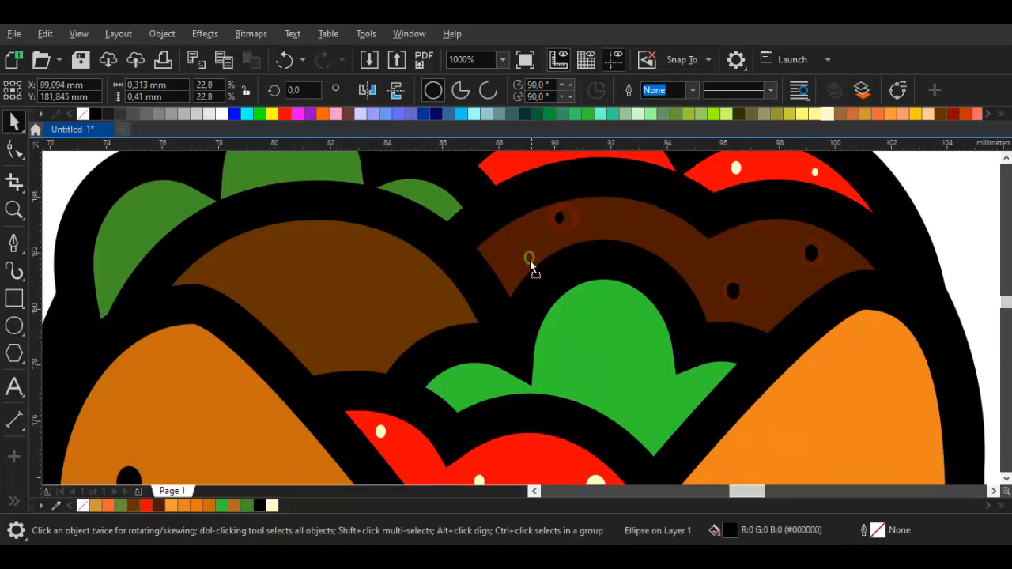
pyautogui.scroll(-2, 667, 260)
pyautogui.click(890, 257)
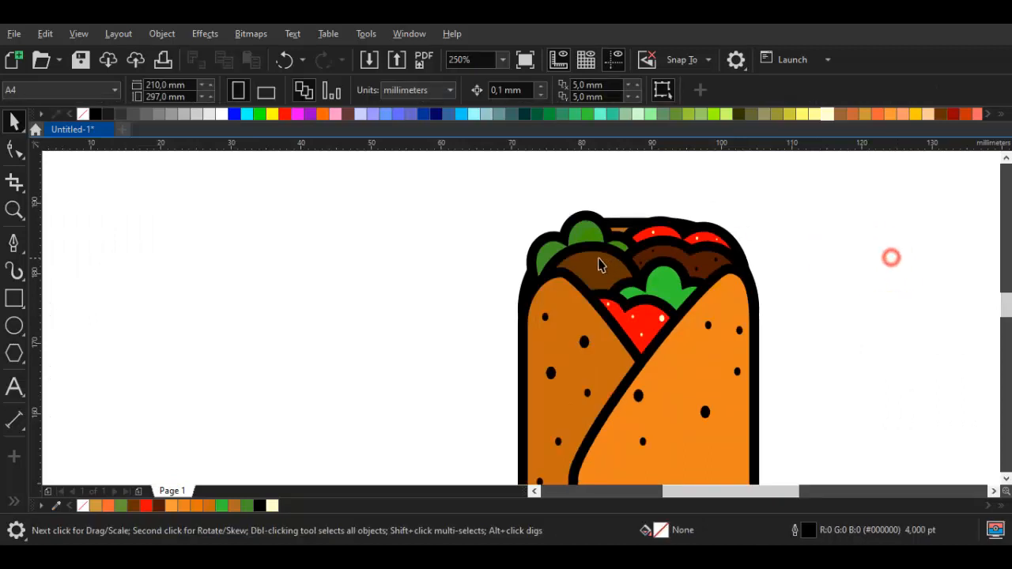
# Scatter black spot copies over the left brown filling, scaling the smallest ones to about 0.25 × 0.33 mm
pyautogui.scroll(2, 612, 254)
pyautogui.moveTo(749, 285); pyautogui.dragTo(496, 252)
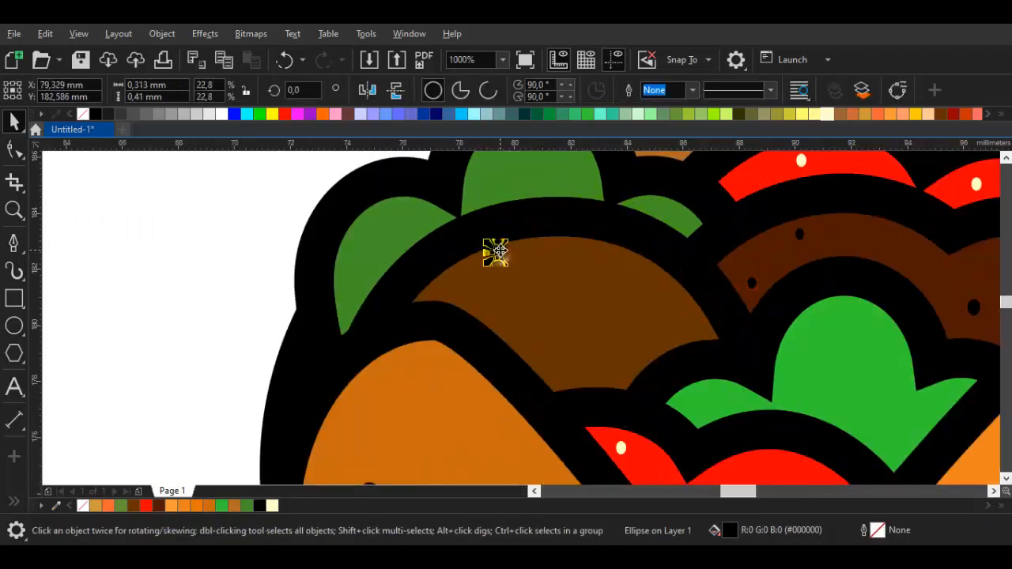
pyautogui.moveTo(615, 316)
pyautogui.mouseDown()
pyautogui.moveTo(620, 308)
pyautogui.moveTo(608, 323)
pyautogui.mouseUp()
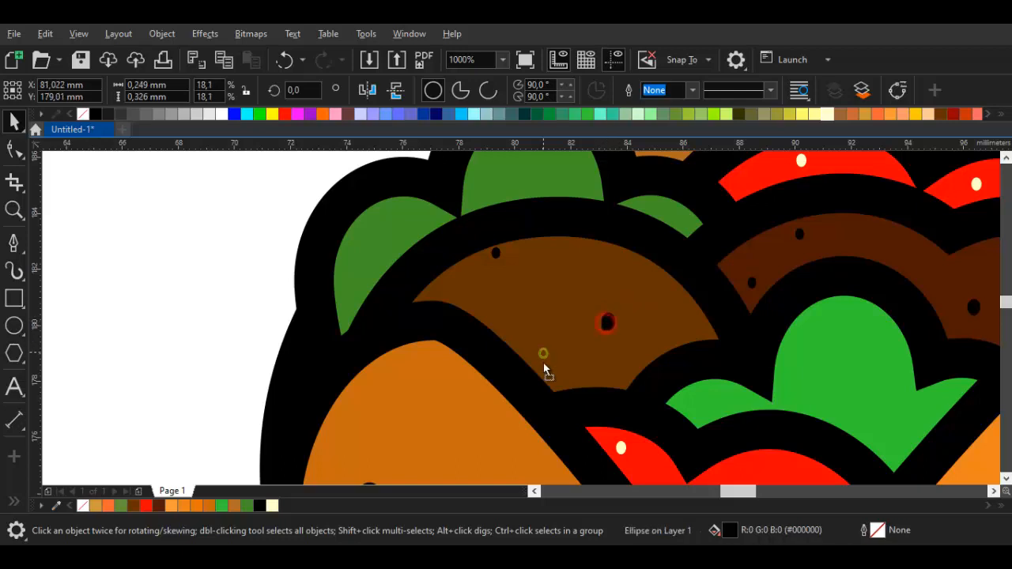
pyautogui.scroll(2, 579, 299)
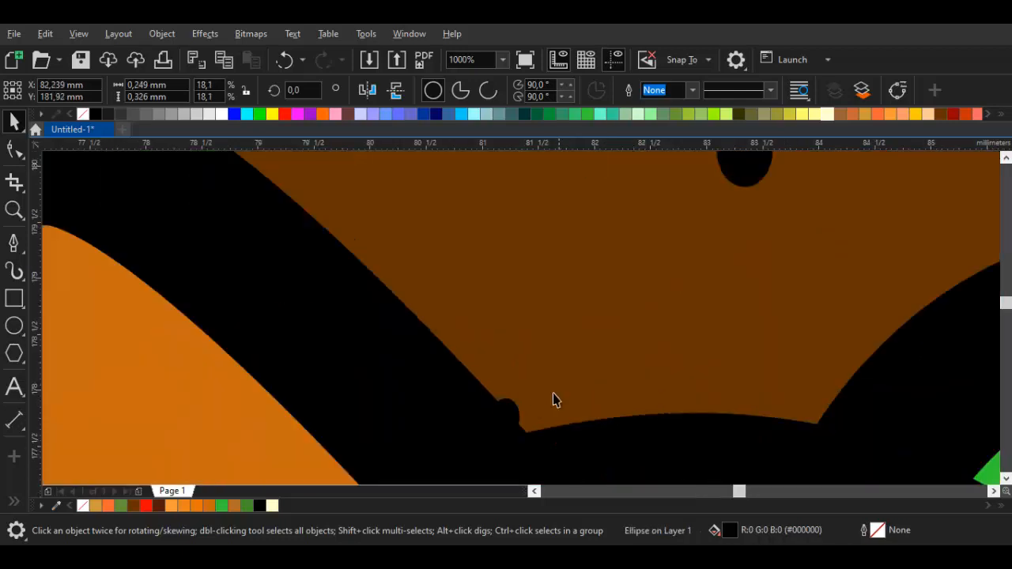
pyautogui.moveTo(513, 409); pyautogui.dragTo(534, 373)
pyautogui.scroll(-2, 533, 373)
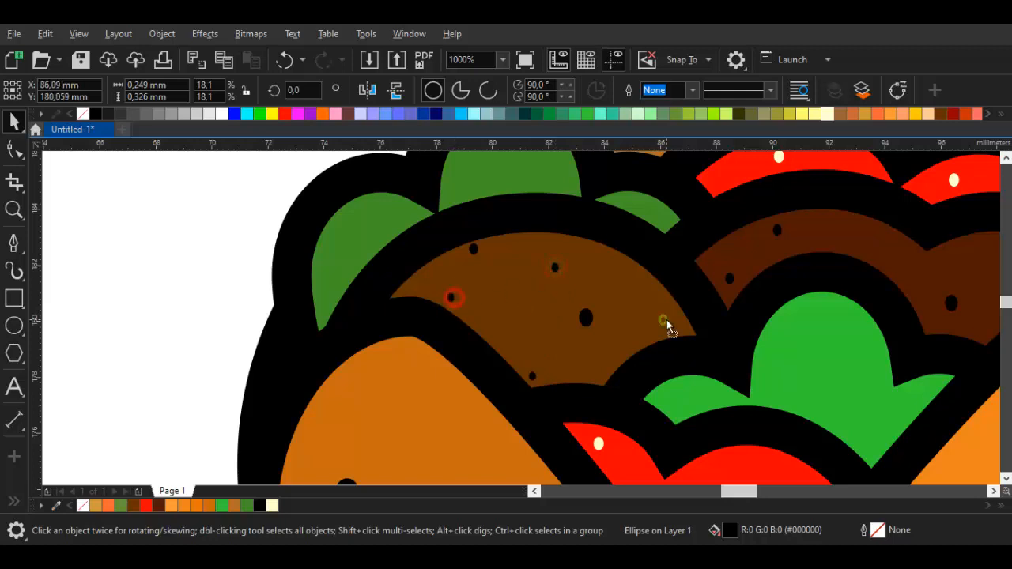
pyautogui.scroll(-3, 668, 319)
pyautogui.click(765, 293)
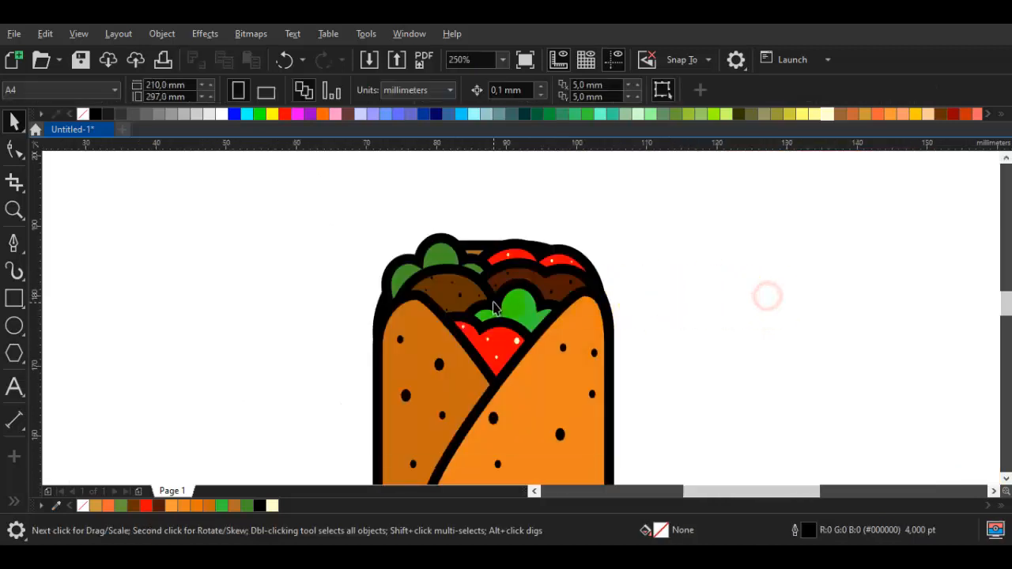
# Place a black spot copy on the thin brown sliver between the back green and red fillings, scaling it to about 0.16 × 0.21 mm
pyautogui.scroll(1, 477, 300)
pyautogui.moveTo(468, 281); pyautogui.dragTo(489, 314)
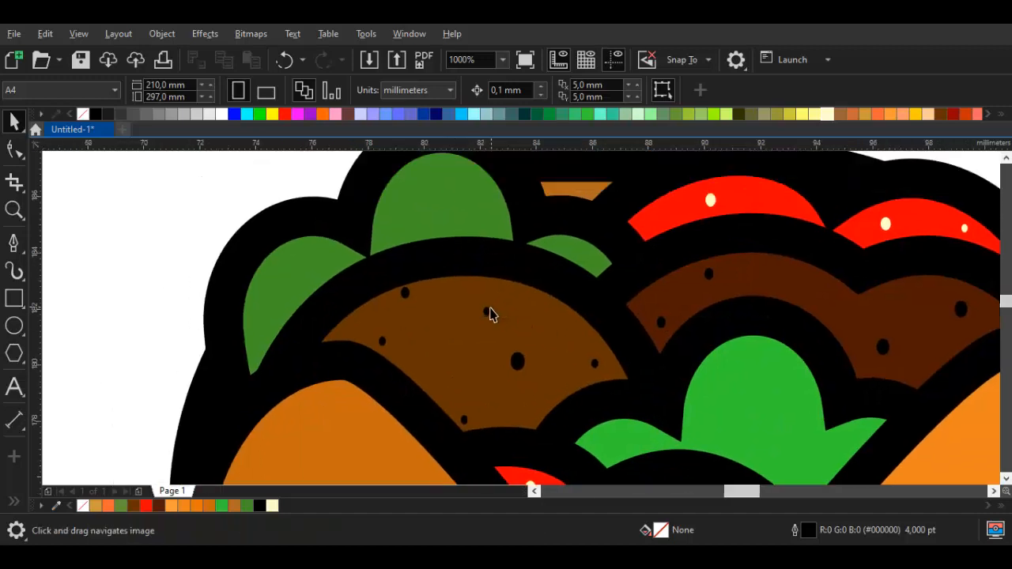
pyautogui.click(747, 413)
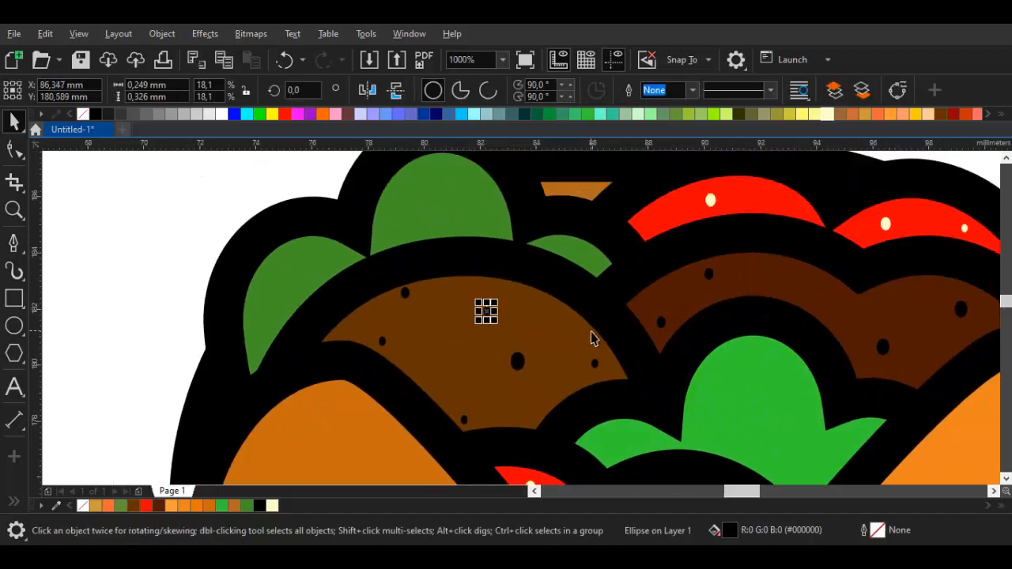
pyautogui.scroll(-2, 592, 332)
pyautogui.click(848, 303)
pyautogui.scroll(3, 587, 287)
pyautogui.scroll(-1, 637, 354)
pyautogui.moveTo(667, 339); pyautogui.dragTo(641, 283)
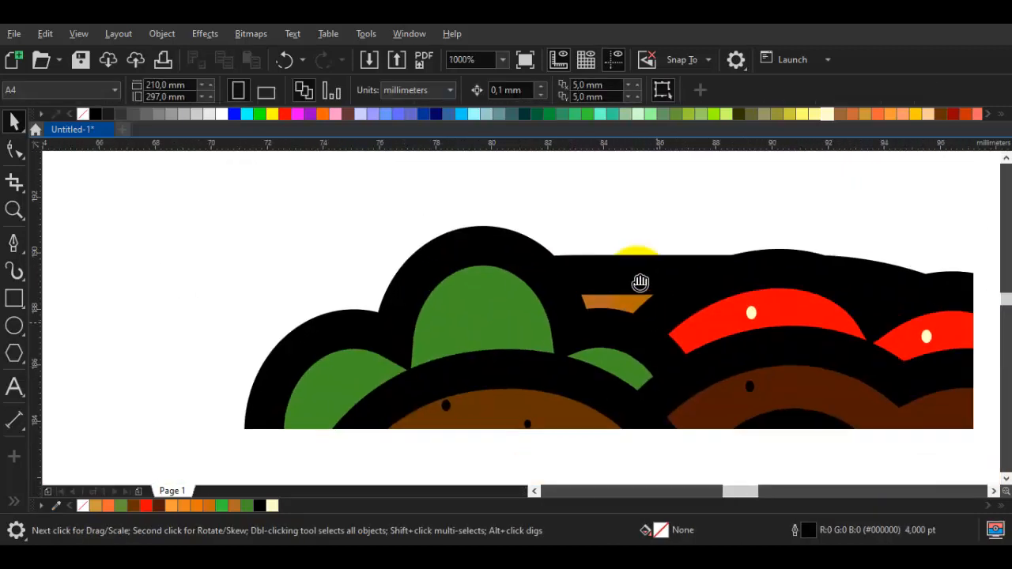
pyautogui.click(617, 278)
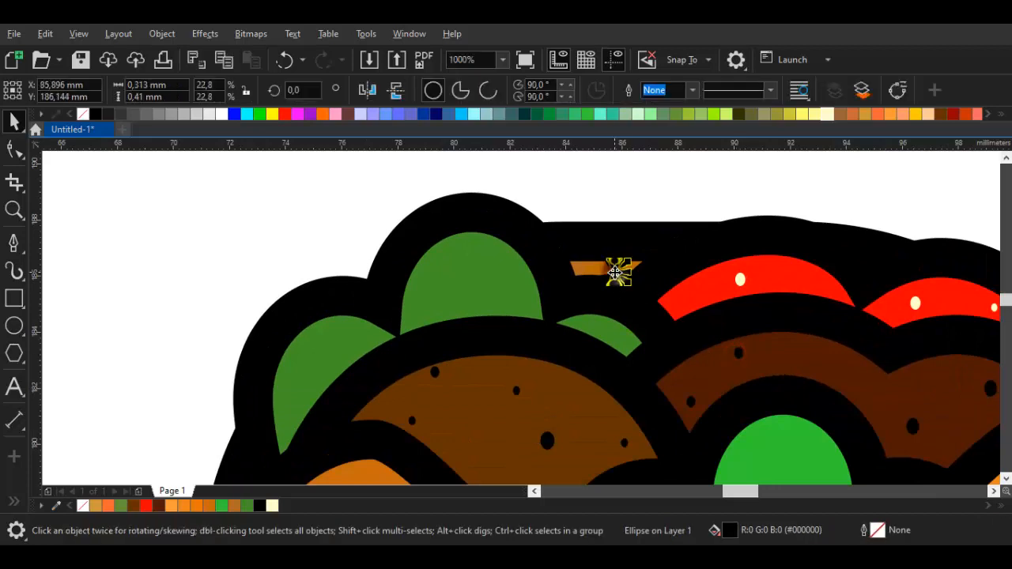
pyautogui.scroll(2, 616, 273)
pyautogui.moveTo(653, 249); pyautogui.dragTo(626, 273)
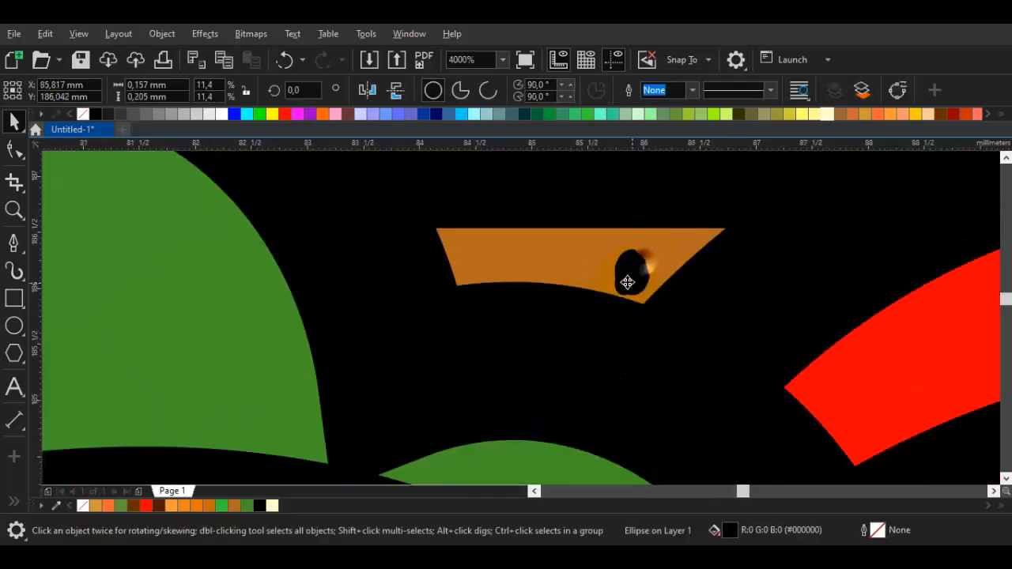
pyautogui.scroll(-4, 542, 273)
pyautogui.click(639, 237)
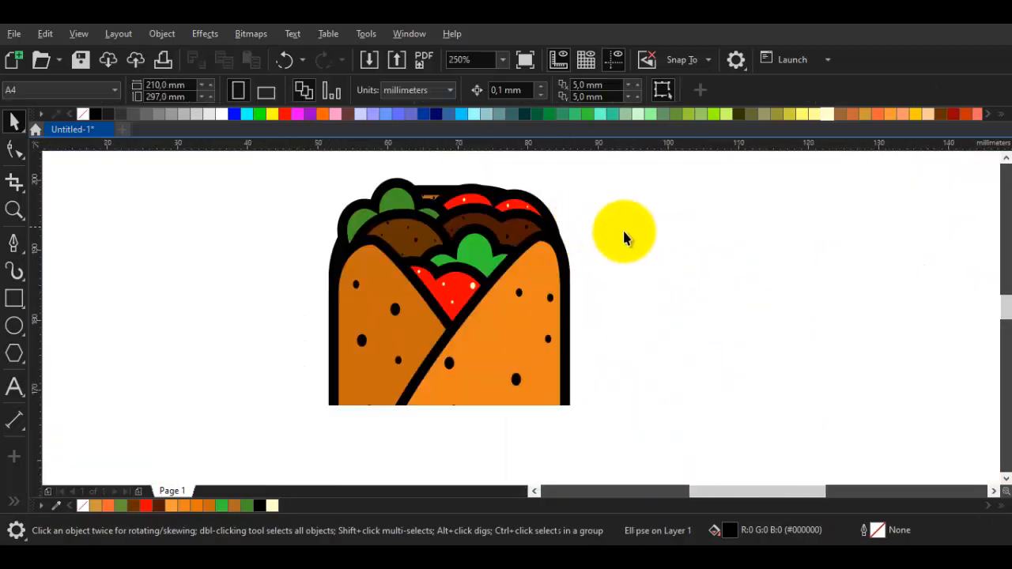
# Select every object of the burrito illustration, combine them into a single group, and clear the selection
pyautogui.scroll(-1, 592, 261)
pyautogui.moveTo(594, 283); pyautogui.dragTo(583, 275)
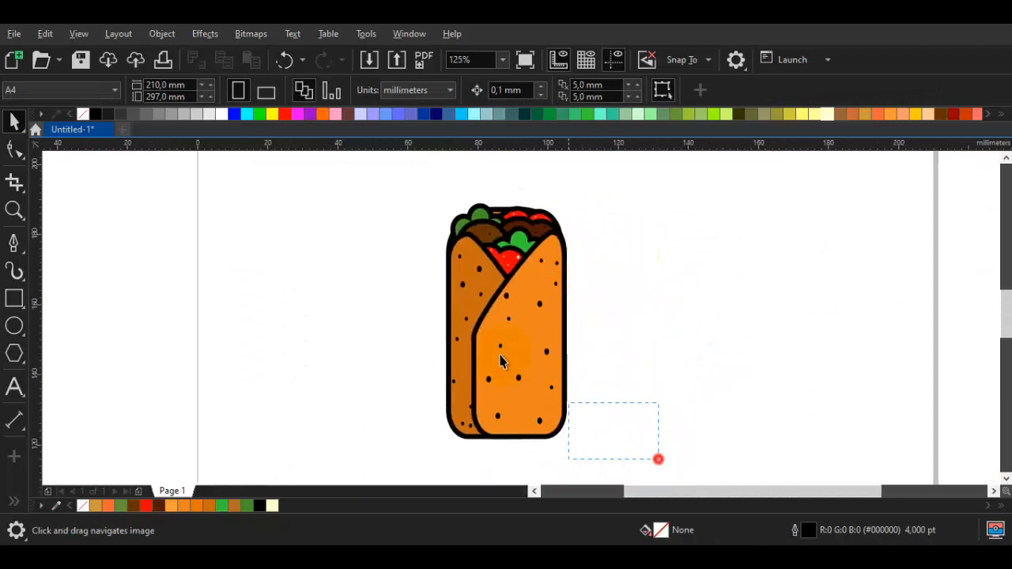
pyautogui.moveTo(499, 361); pyautogui.dragTo(397, 180)
pyautogui.rightClick(486, 255)
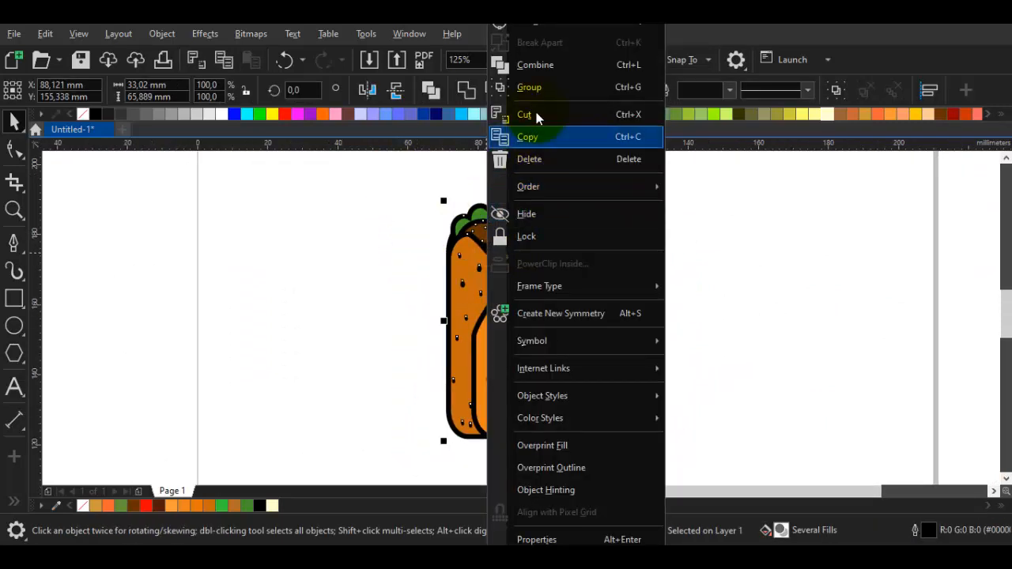
pyautogui.click(533, 85)
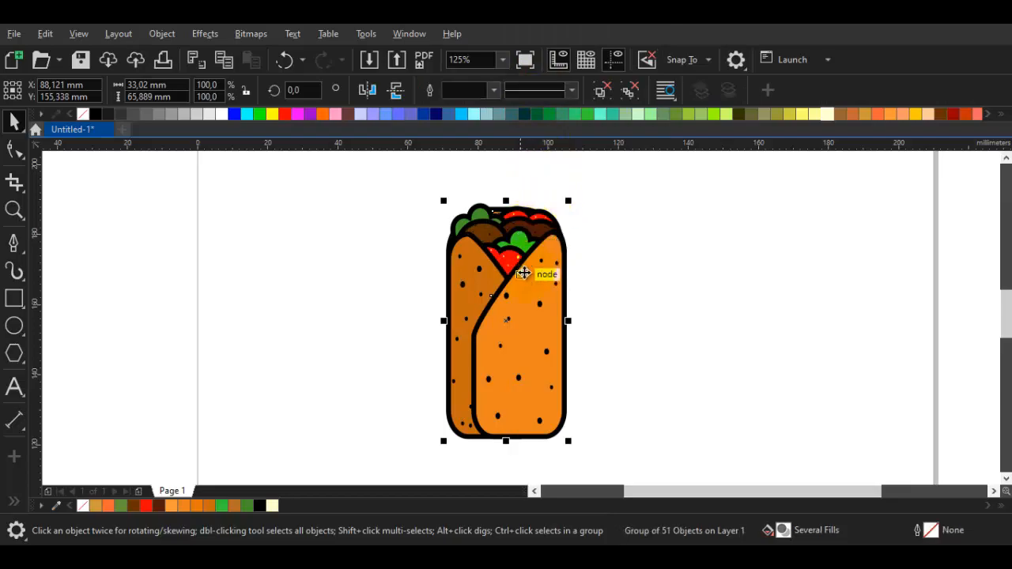
pyautogui.click(640, 280)
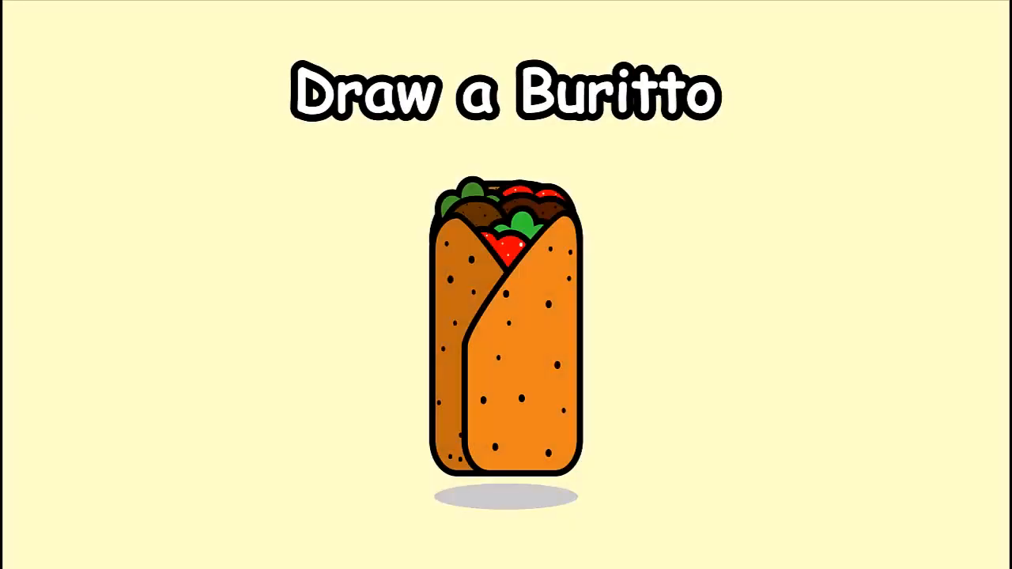